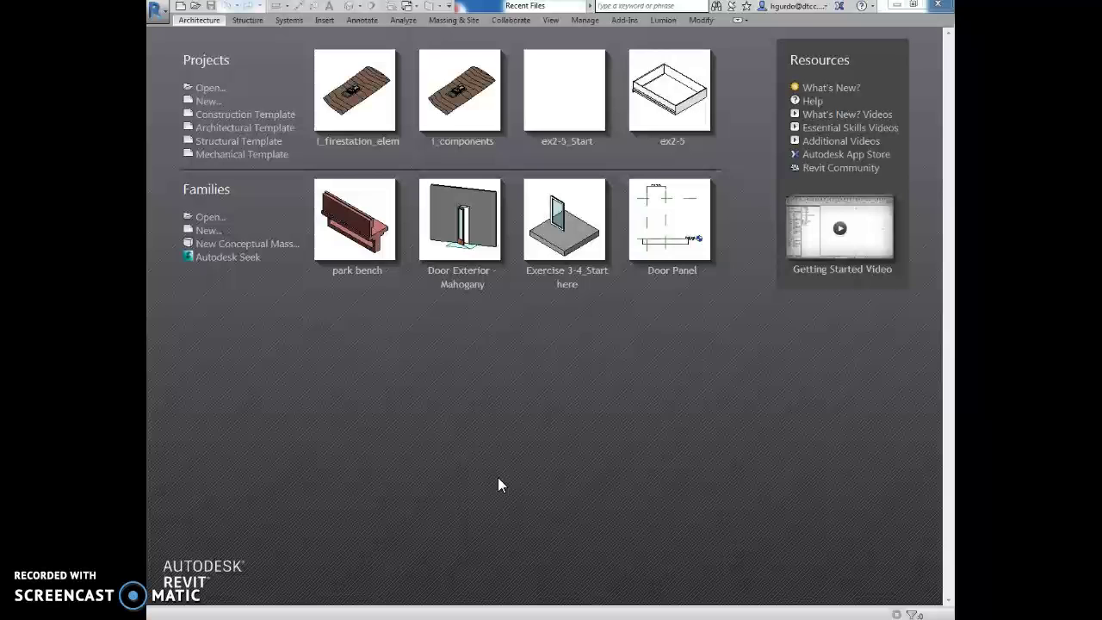
- Open the i_room_calculation_point project from the Revit 2017 Exercises folder
click(158, 11)
click(196, 97)
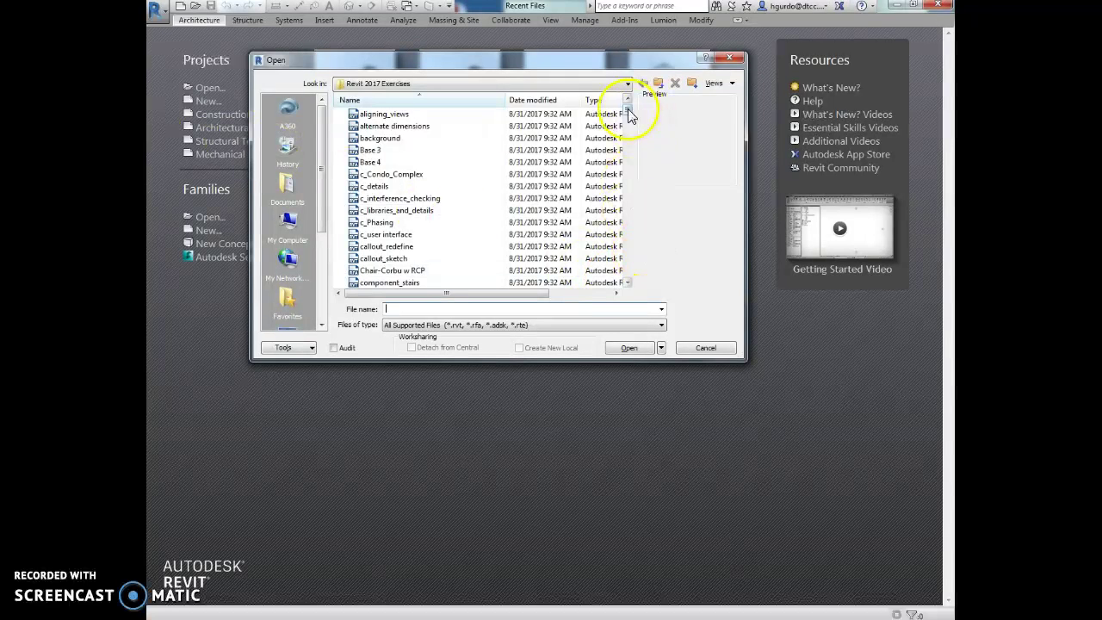
drag(628, 114, 656, 241)
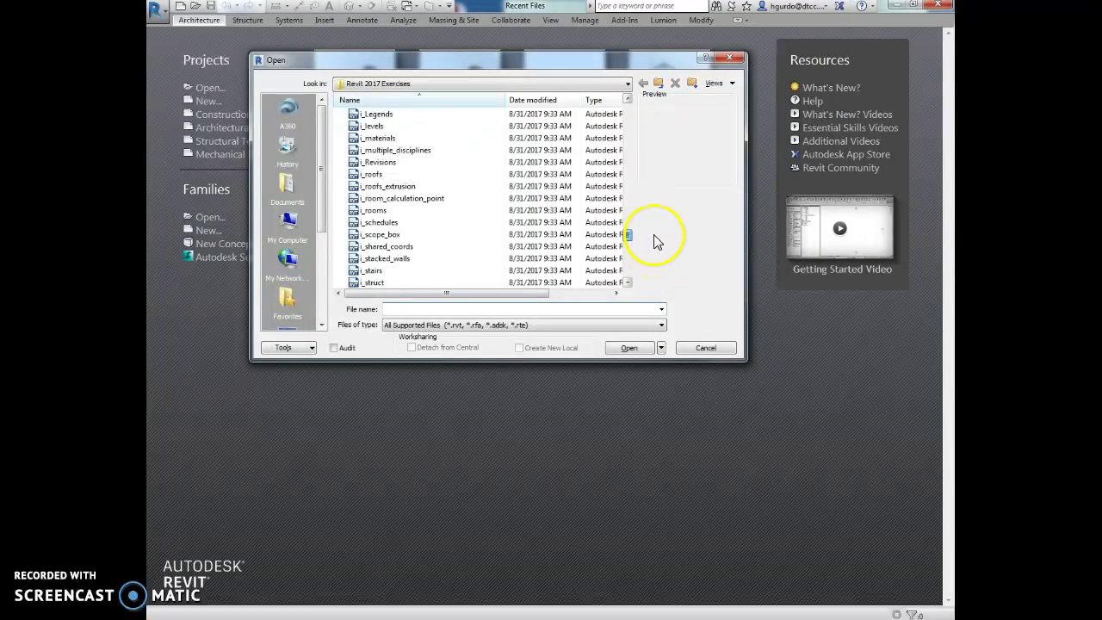
click(422, 198)
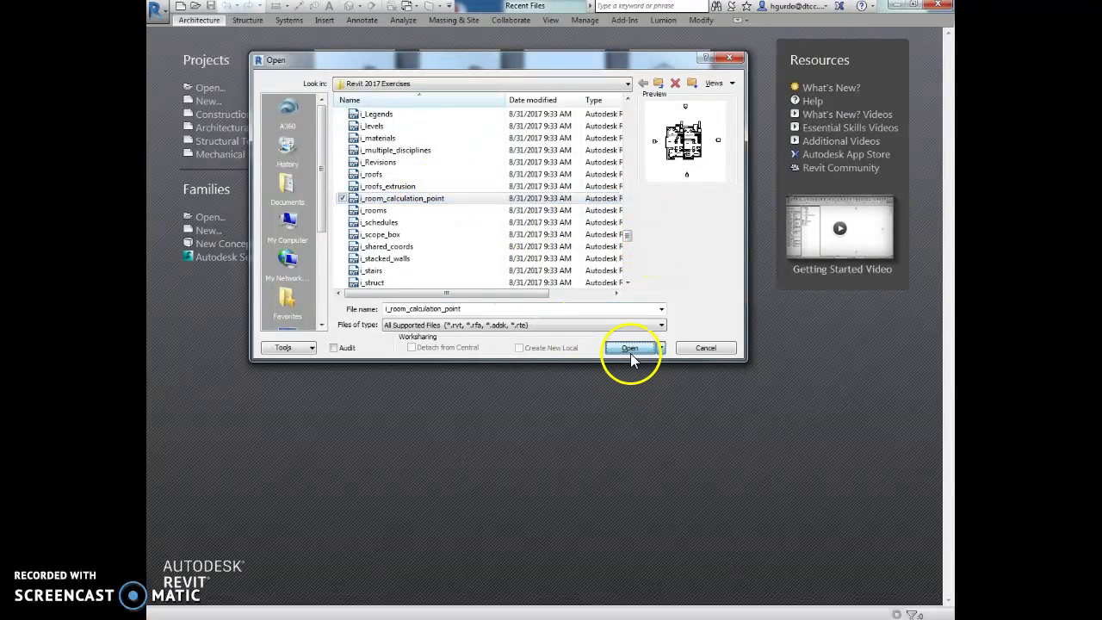
click(629, 350)
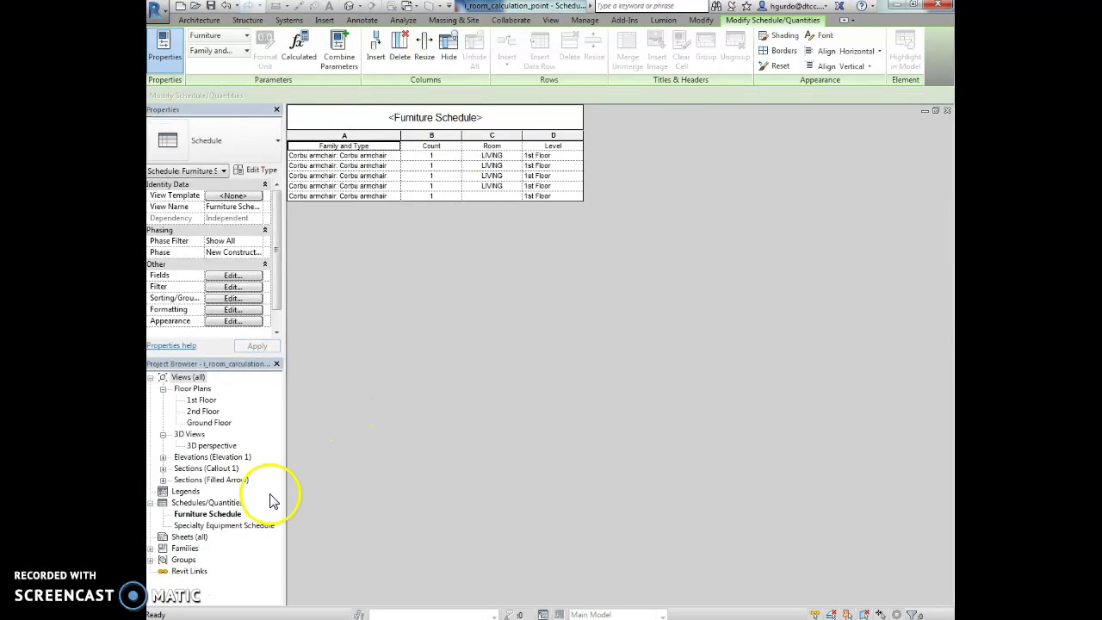
click(418, 268)
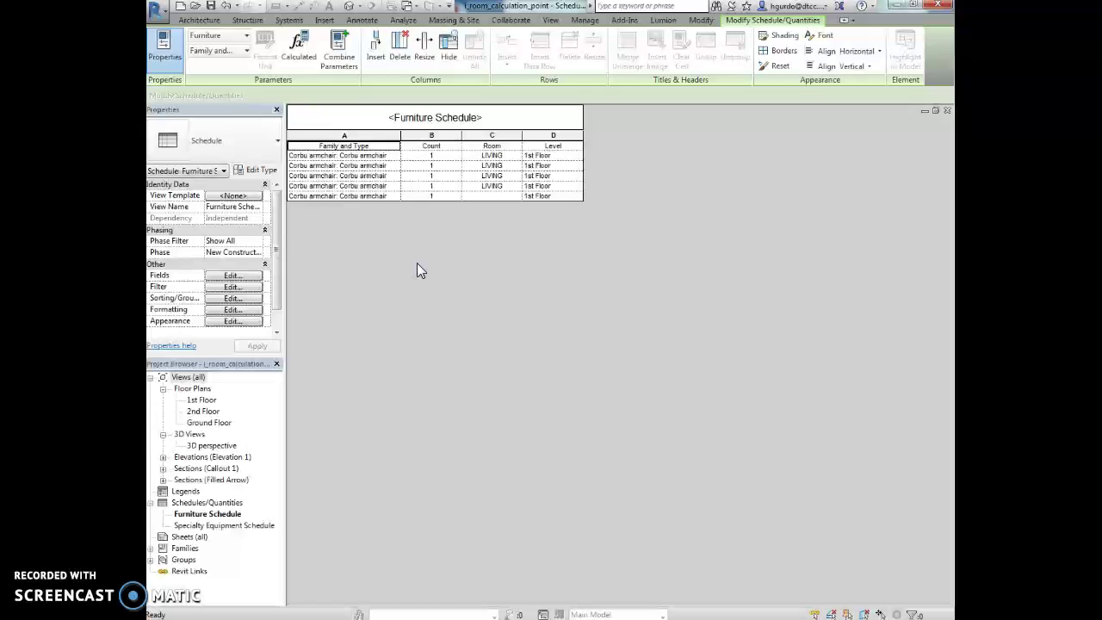
click(413, 289)
click(474, 204)
click(421, 192)
click(348, 198)
click(431, 197)
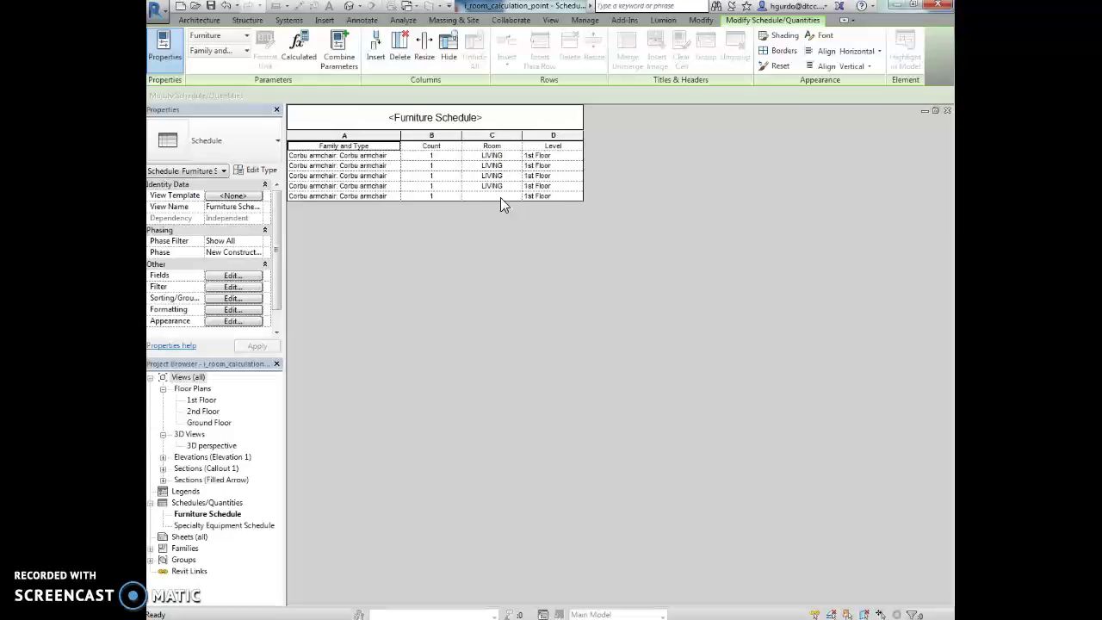
- Highlight the Corbu armchair with no room entry from the Furniture Schedule in the model and cycle to another view showing it
click(390, 196)
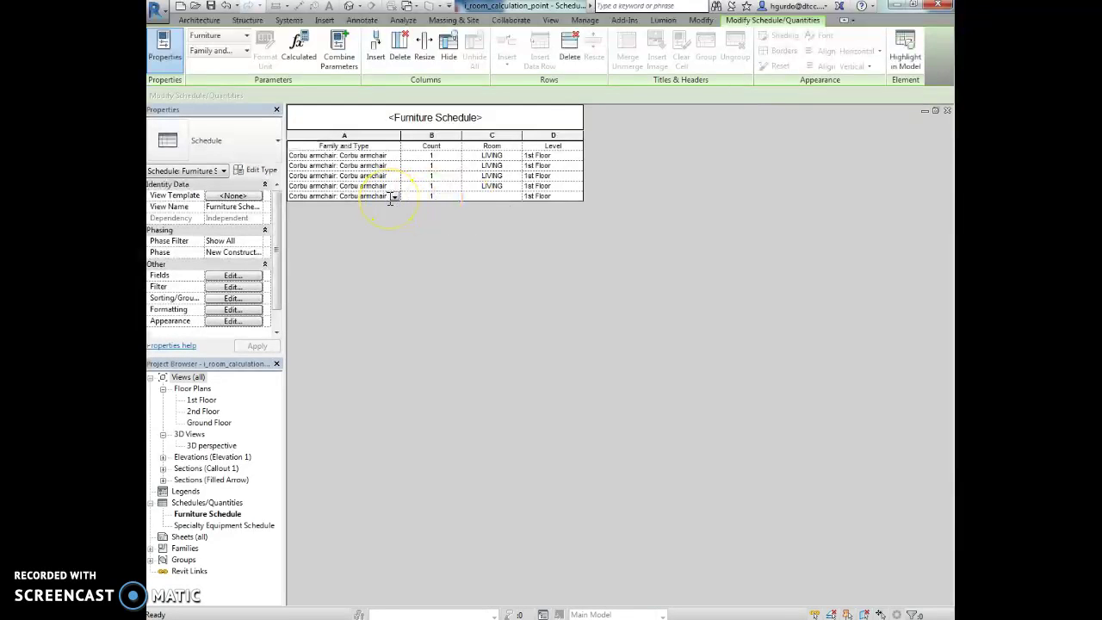
click(384, 198)
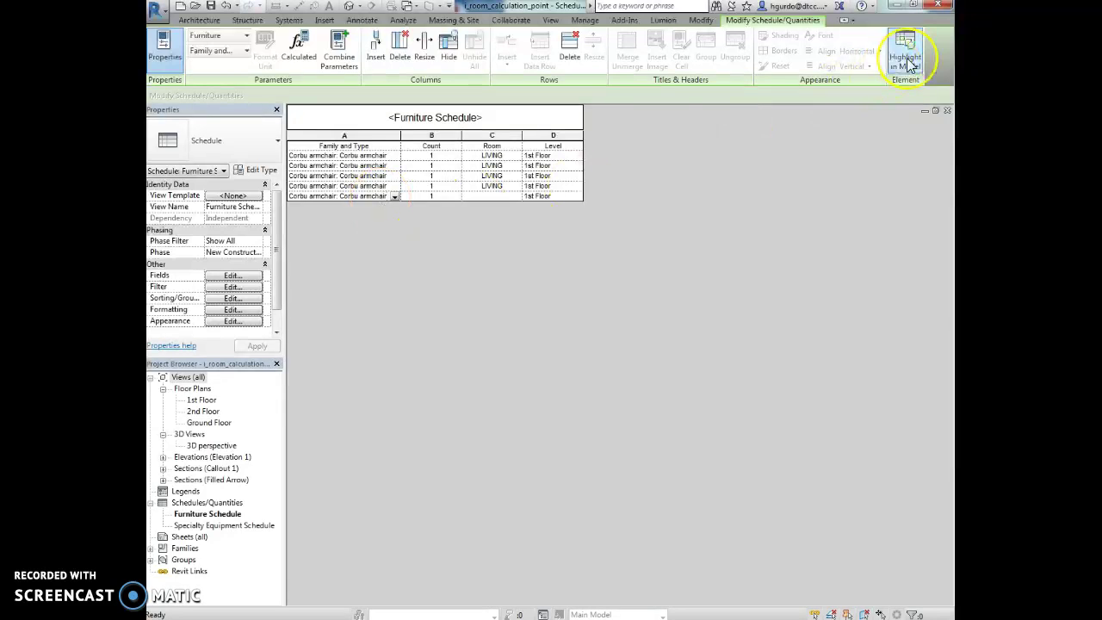
click(908, 67)
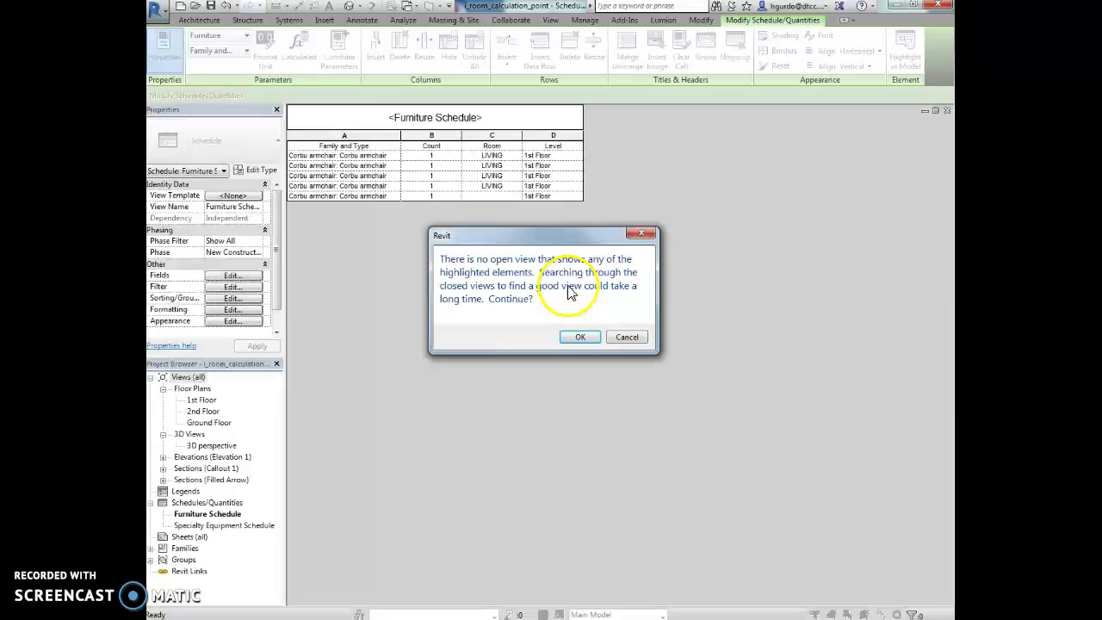
click(580, 337)
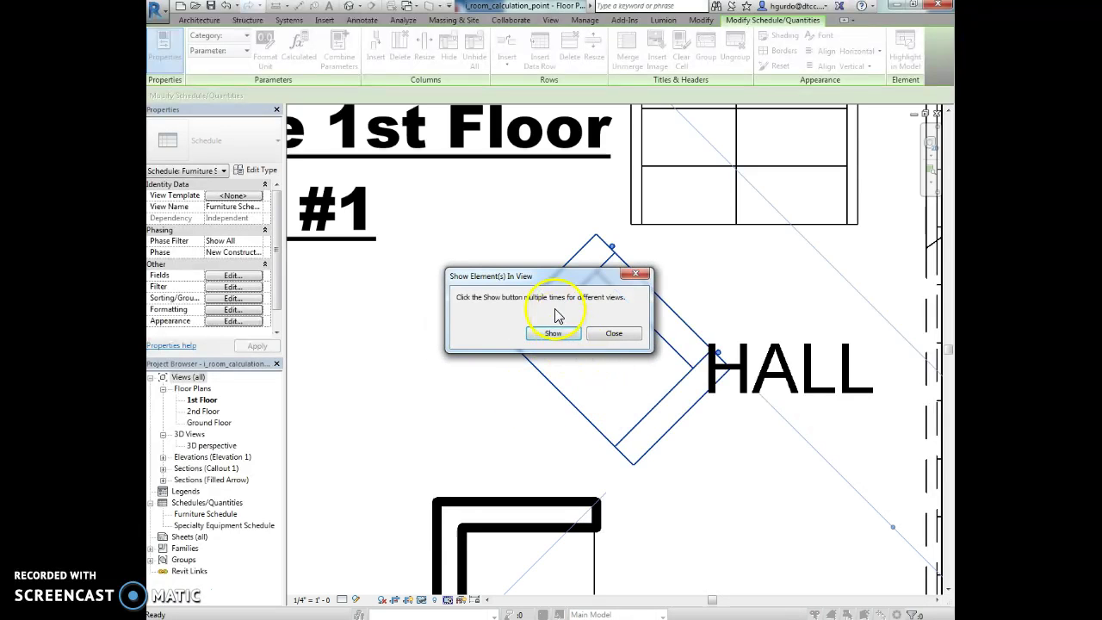
click(554, 334)
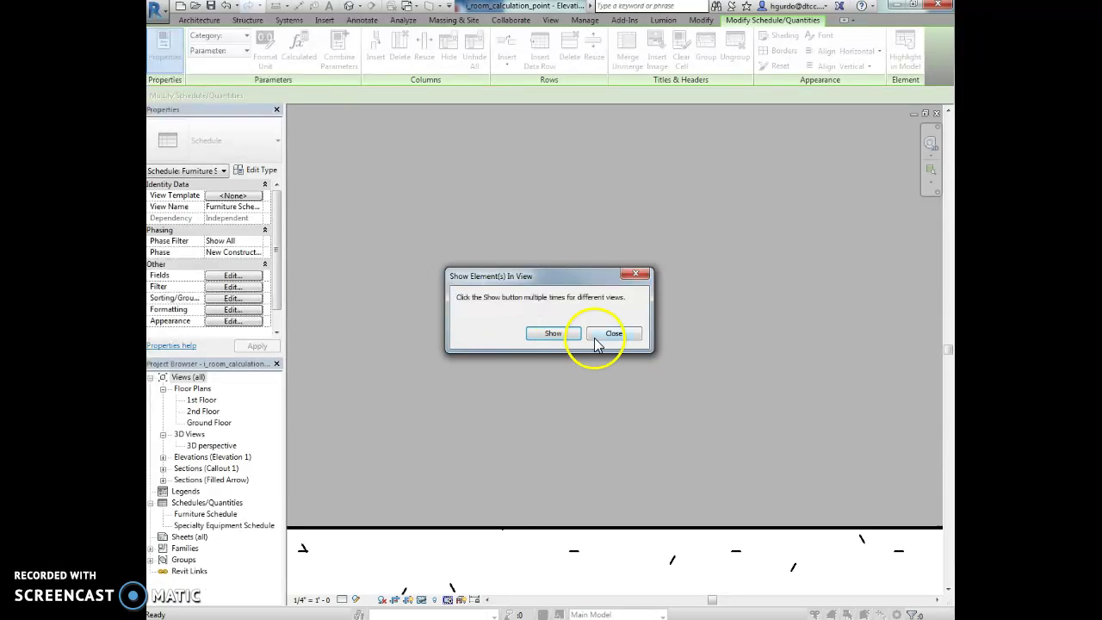
click(592, 335)
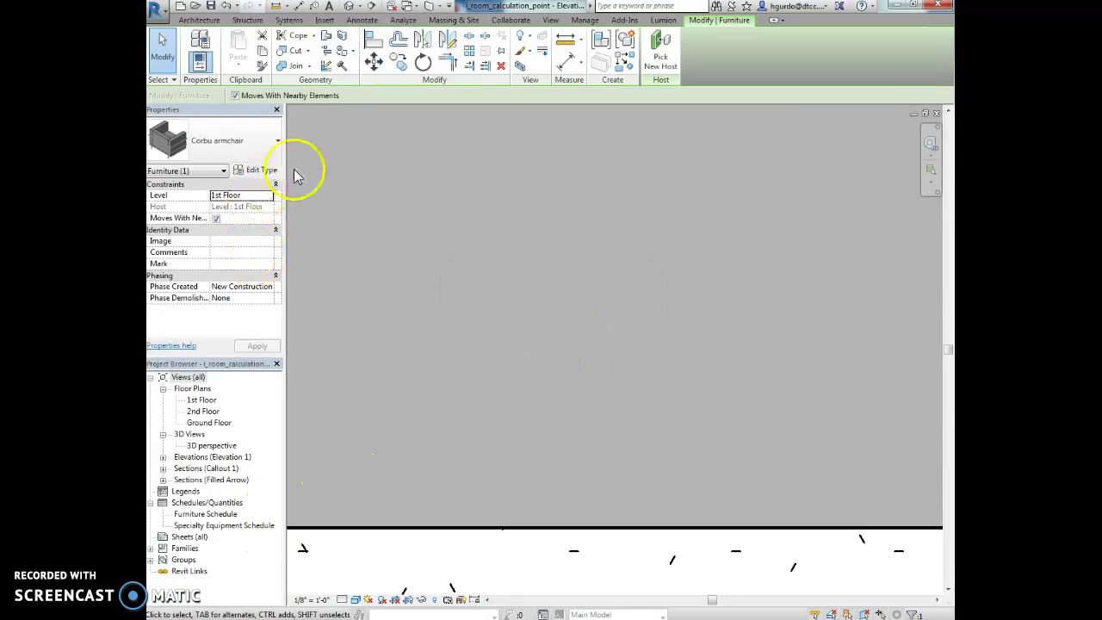
- Reopen the Furniture Schedule and highlight the armchair without a room again to locate it in the 1st Floor plan
double_click(211, 514)
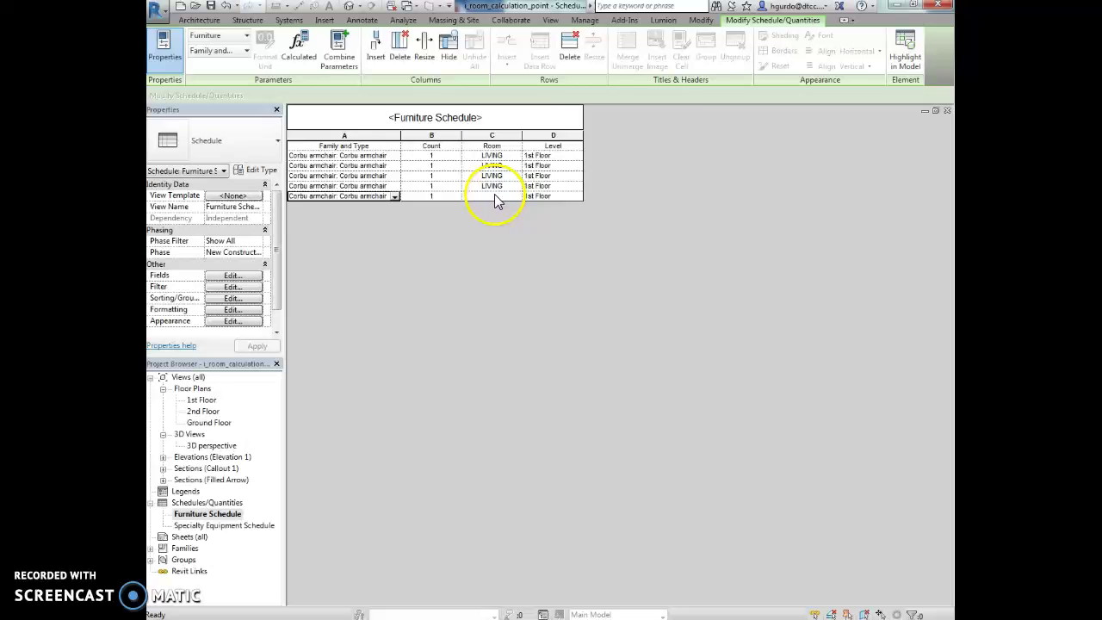
click(911, 47)
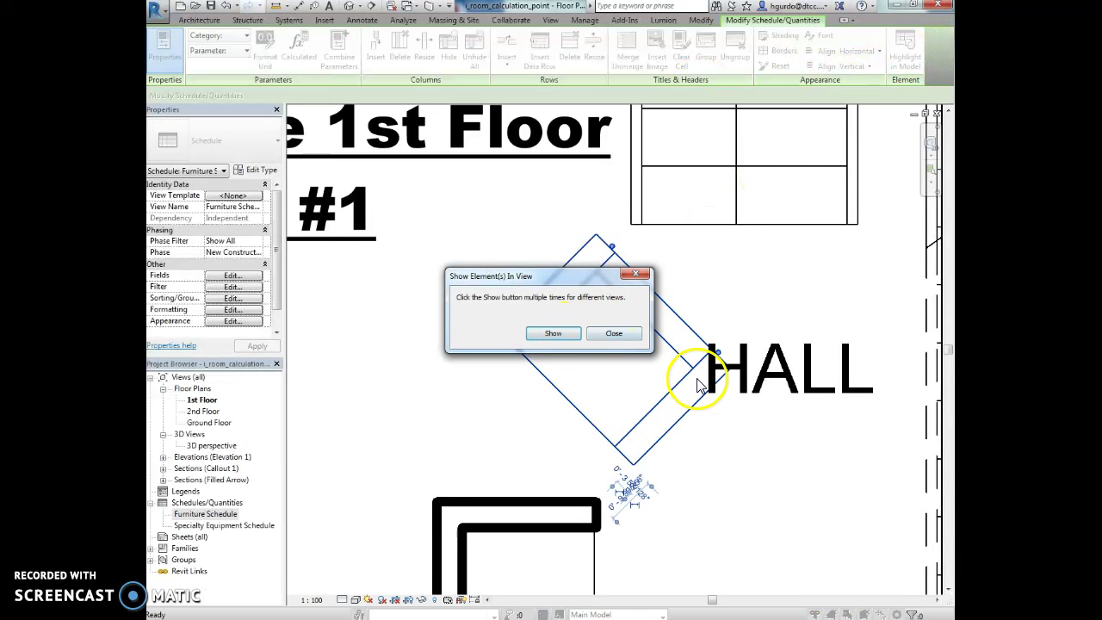
click(614, 334)
scroll(461, 430, down, 5)
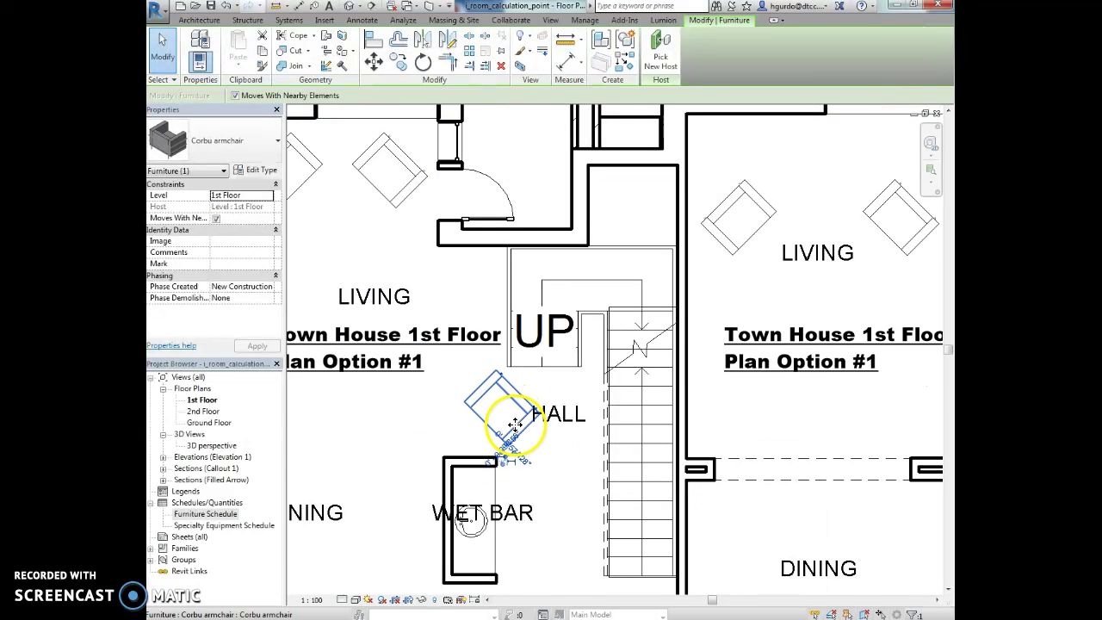
click(565, 445)
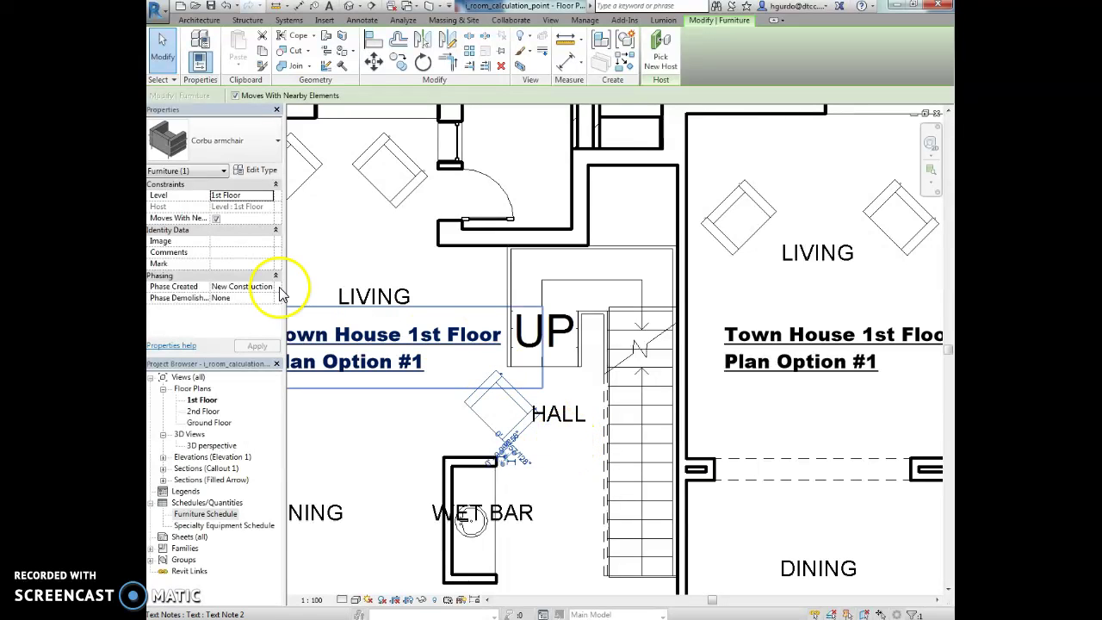
- Open the Chair-Corbu family from the Furniture > Seating folder of the US Imperial library
click(160, 17)
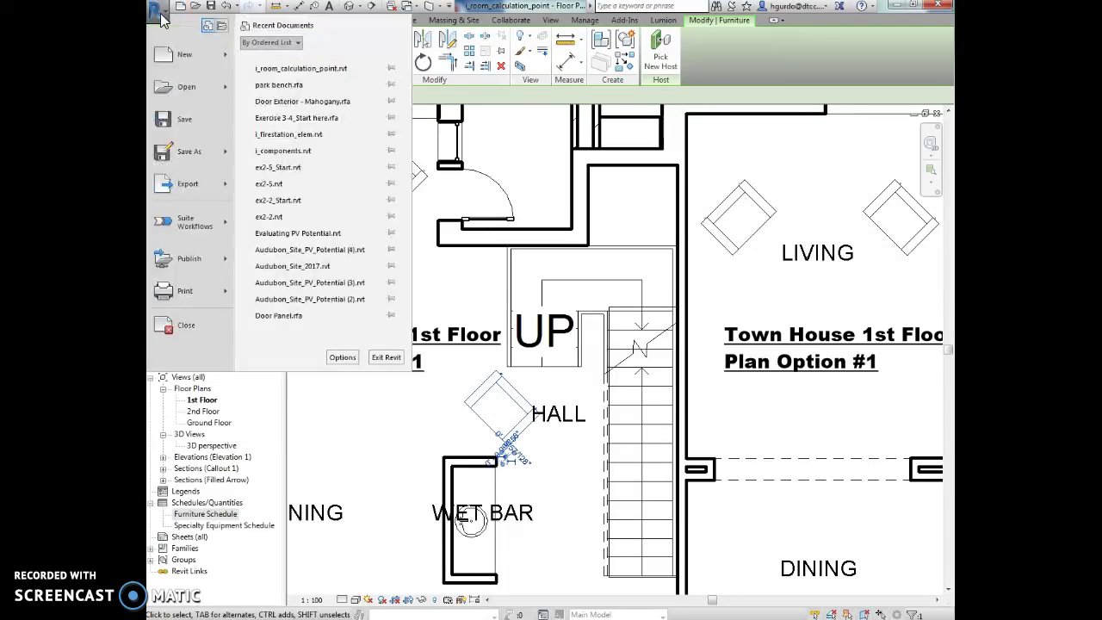
mouse_move(180, 89)
click(296, 94)
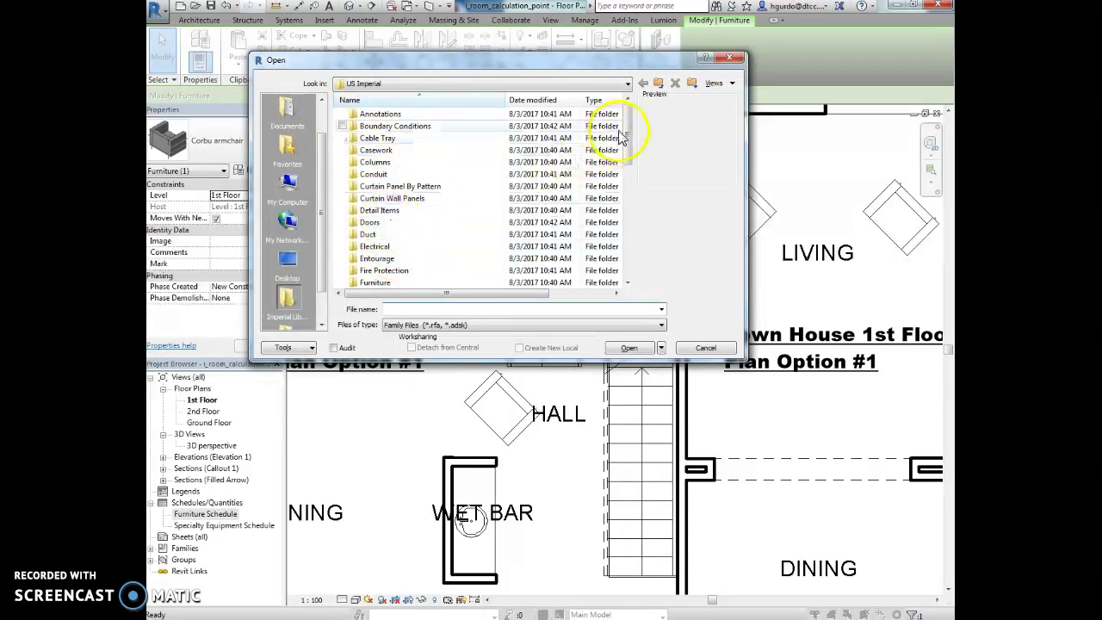
drag(628, 136, 628, 165)
double_click(386, 212)
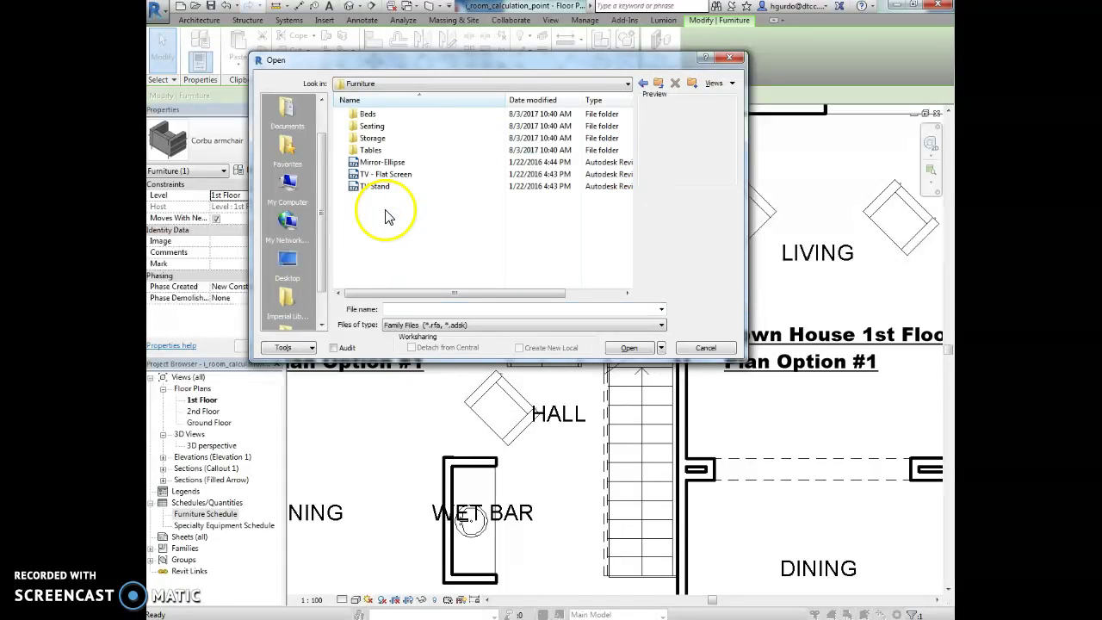
double_click(402, 127)
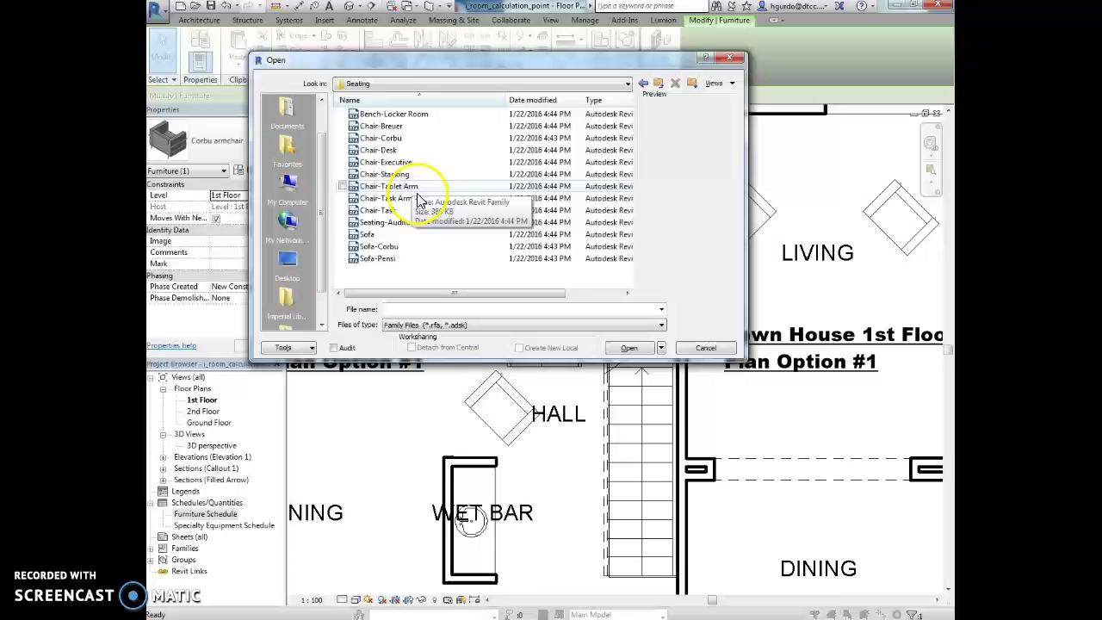
click(394, 139)
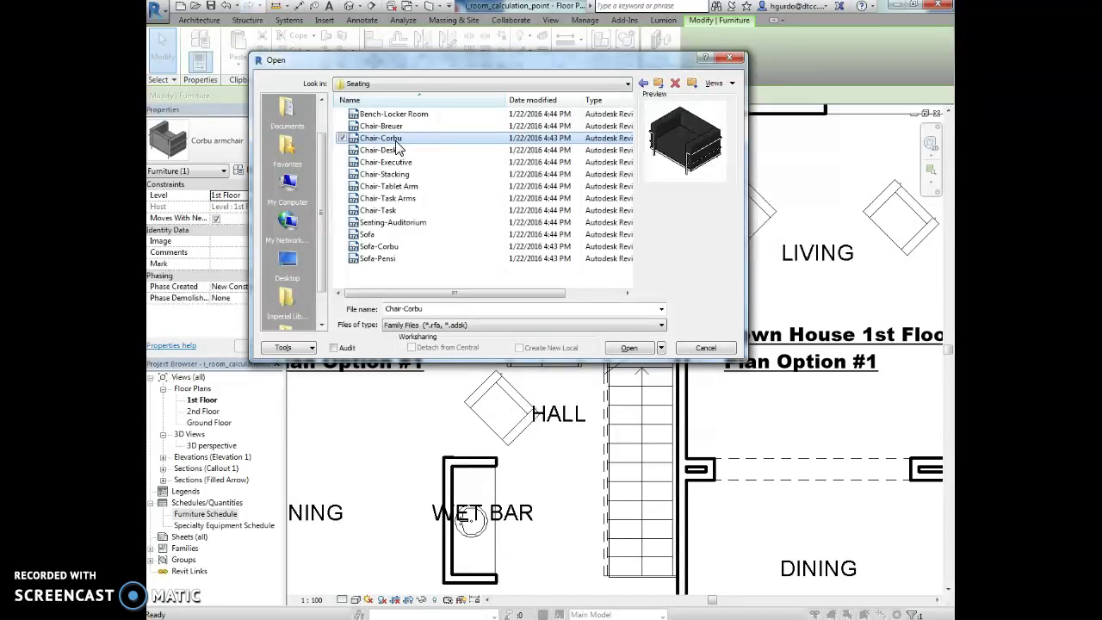
click(629, 348)
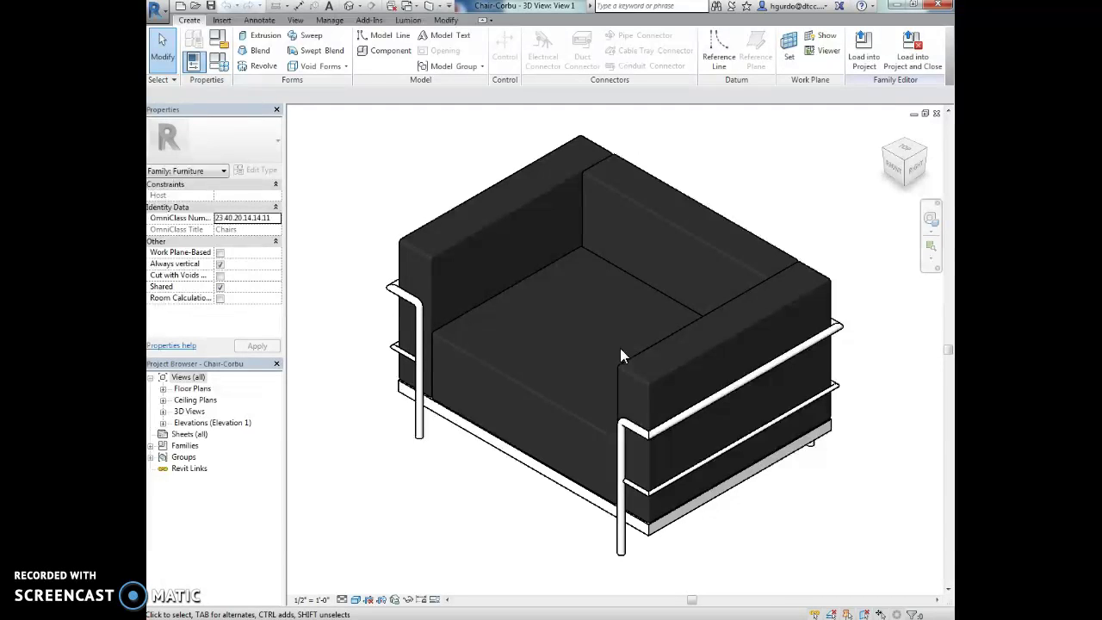
- Open the chair family's Ref. Level floor plan and enable the family's Room Calculation Point property
click(163, 388)
click(188, 377)
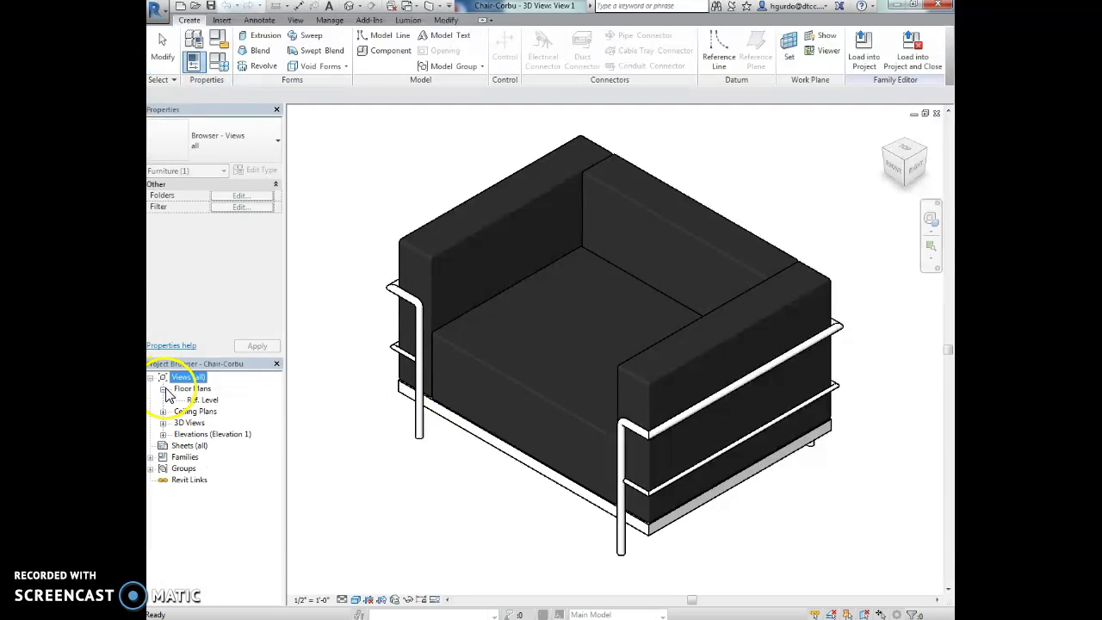
double_click(213, 401)
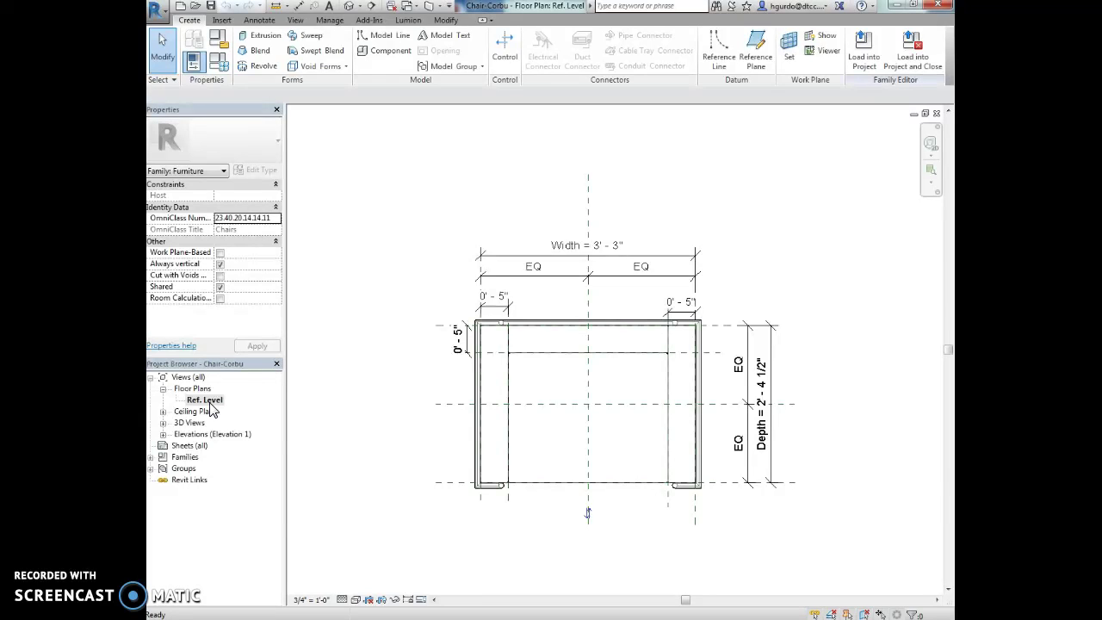
click(219, 298)
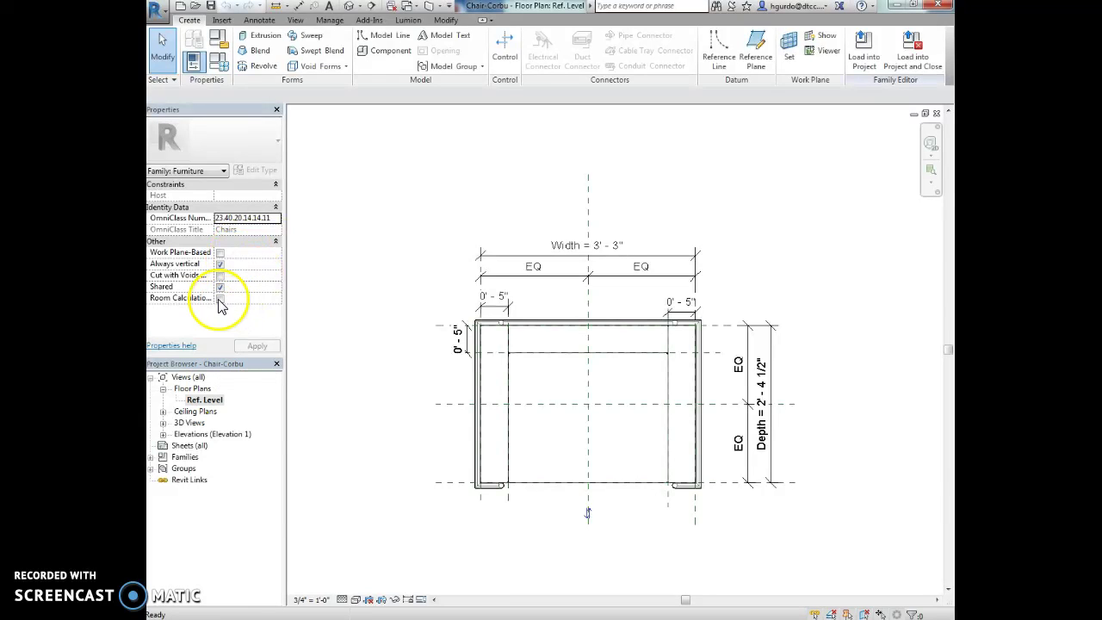
click(220, 298)
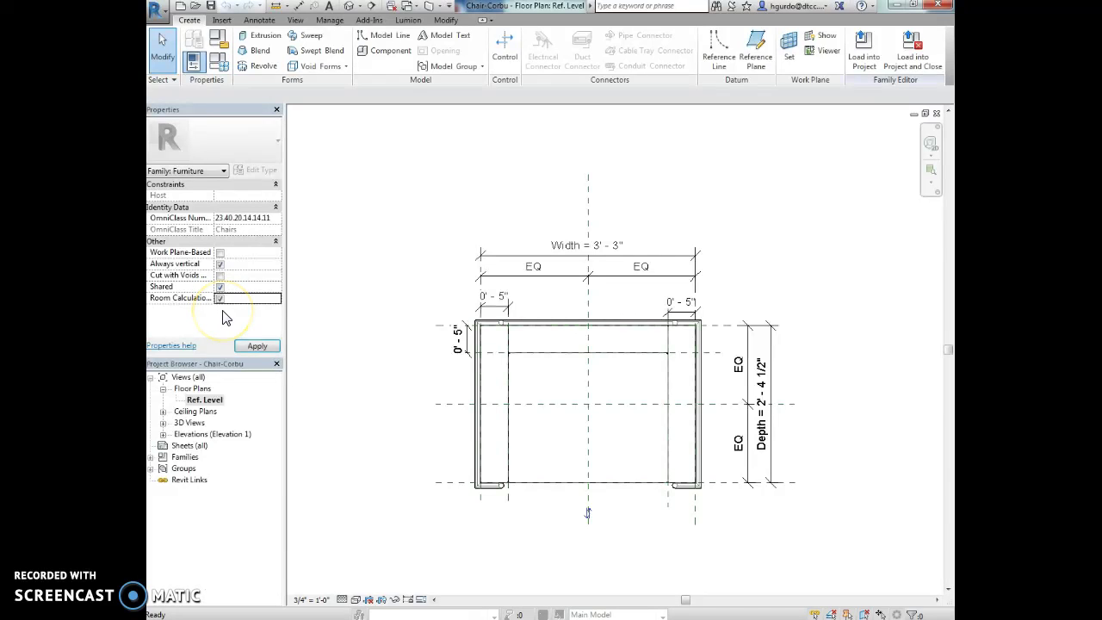
click(250, 348)
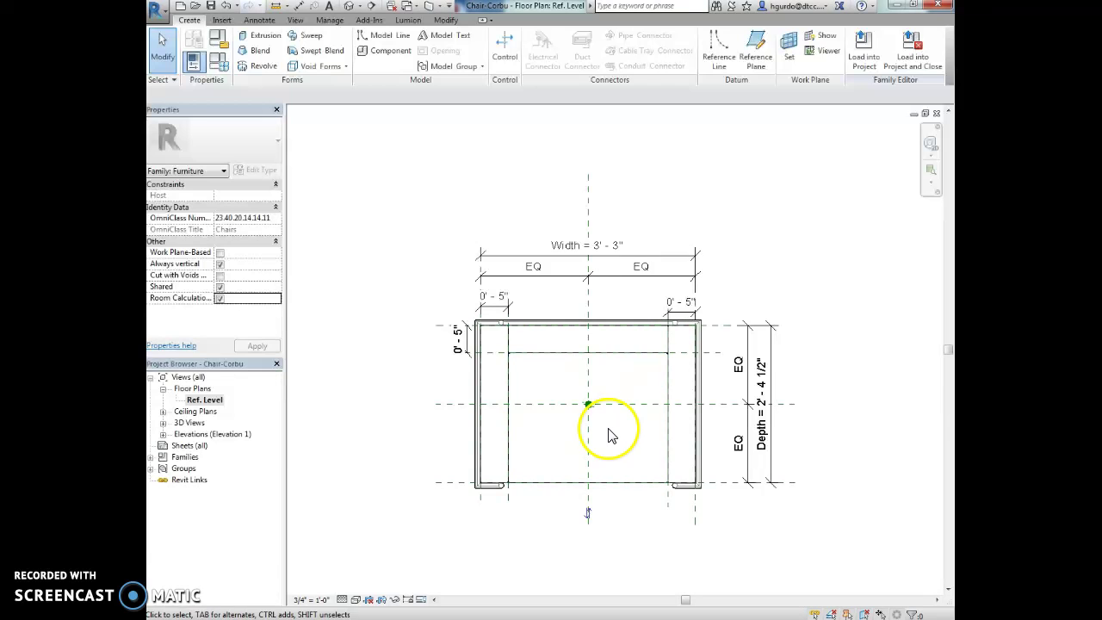
- Move the room calculation point from the chair's centre straight up to the outer edge of the chair's back
scroll(591, 417, up, 2)
scroll(585, 402, up, 2)
click(581, 402)
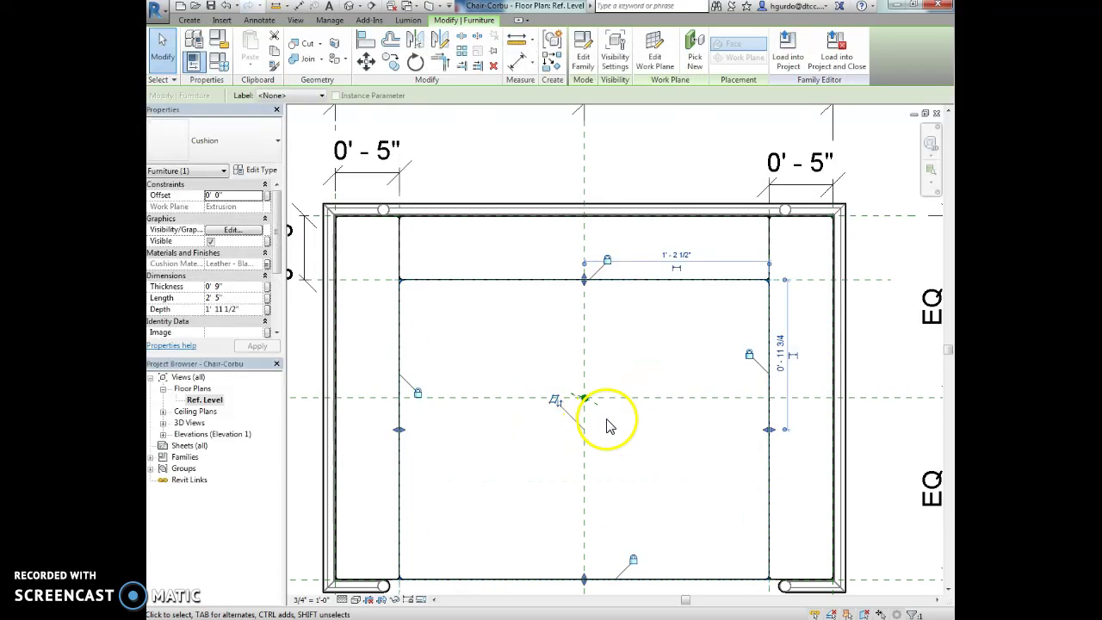
click(584, 398)
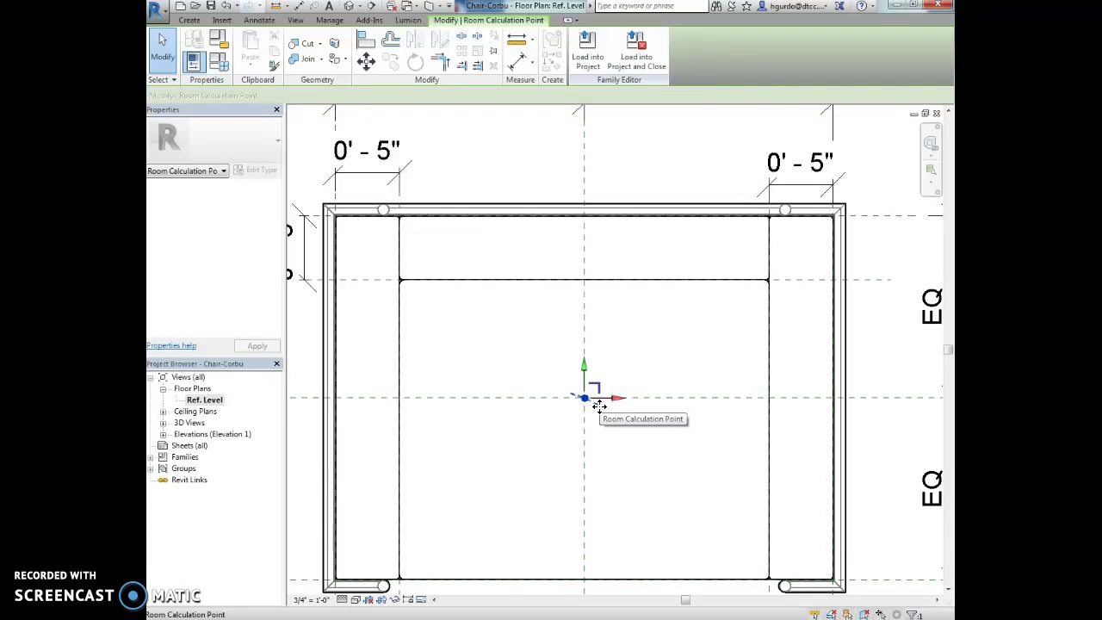
drag(585, 397, 590, 192)
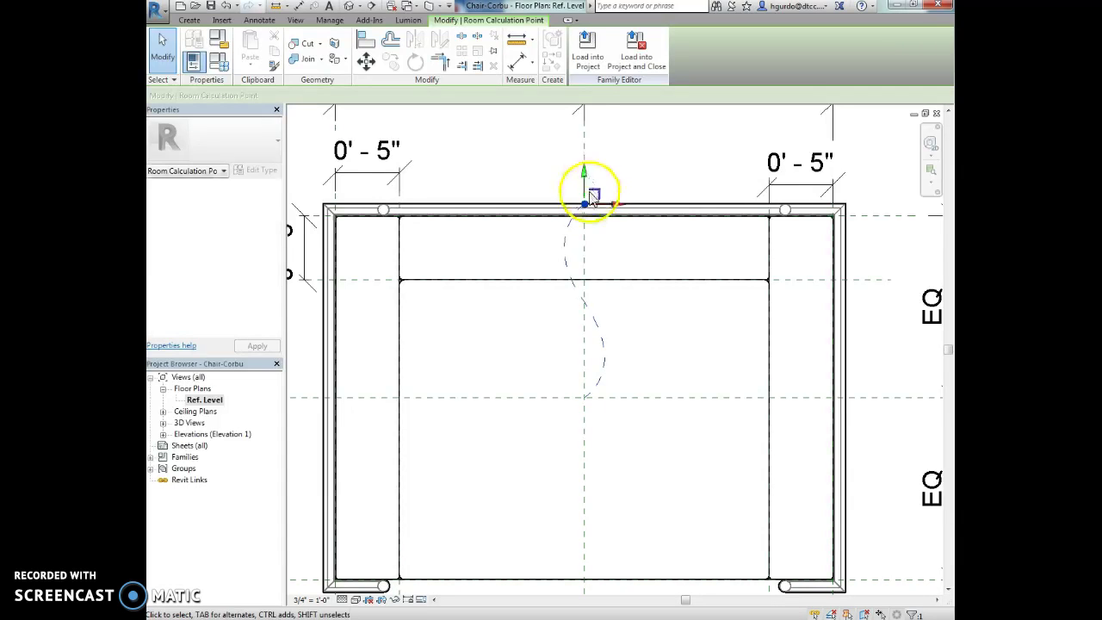
scroll(585, 202, up, 4)
scroll(600, 271, down, 2)
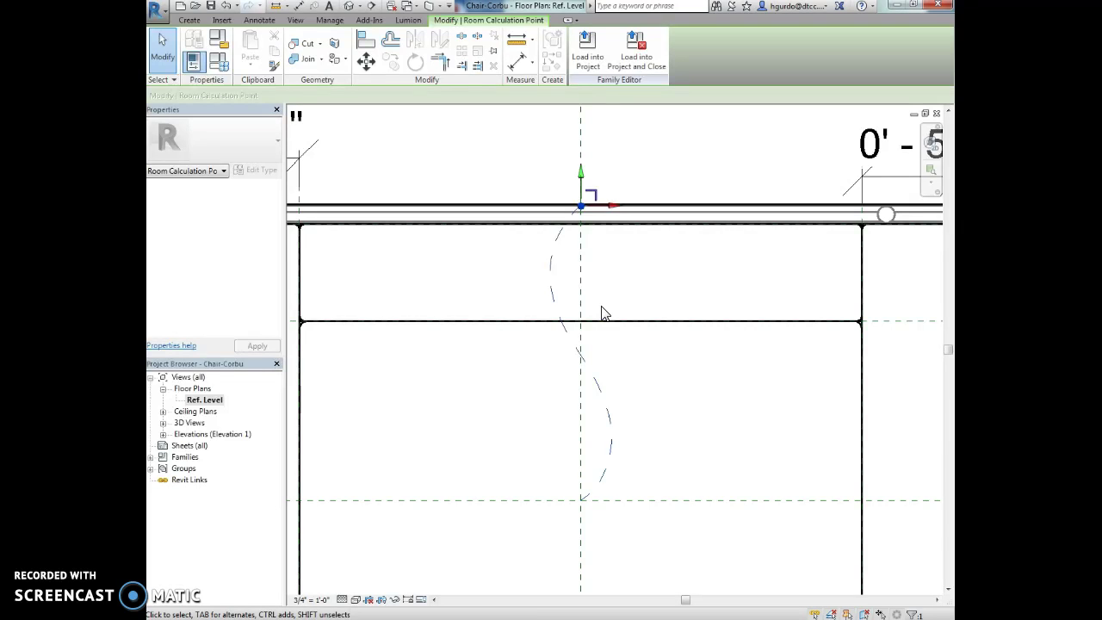
scroll(602, 313, down, 3)
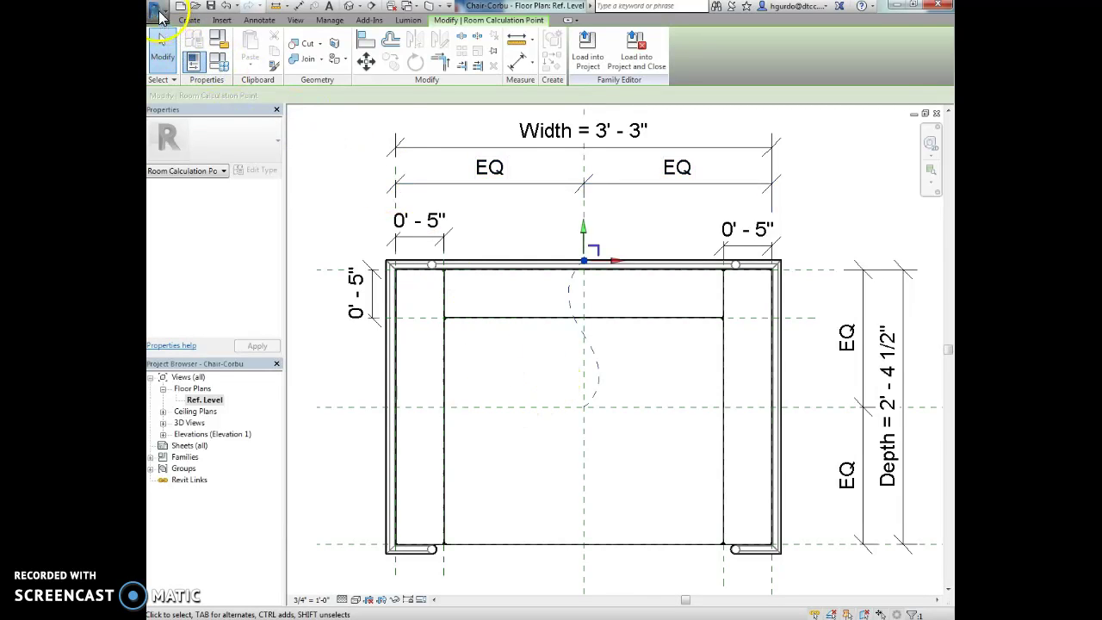
- Save the chair family as Chair-Corbu w RCP in the Revit 2017 Exercises folder, overwriting the existing file
click(158, 13)
mouse_move(193, 162)
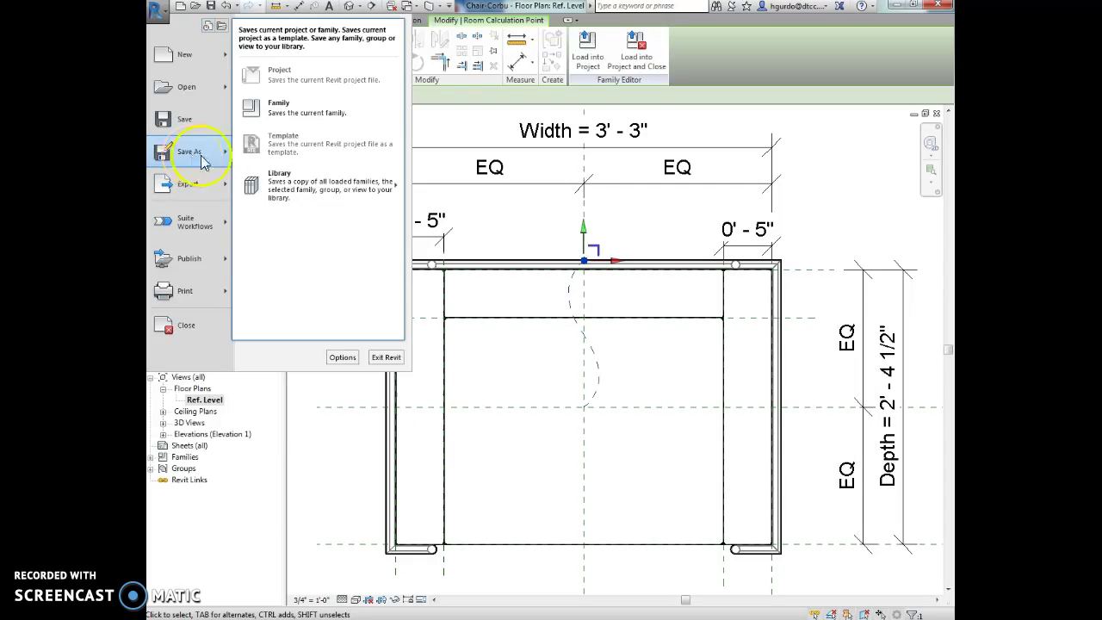
click(278, 112)
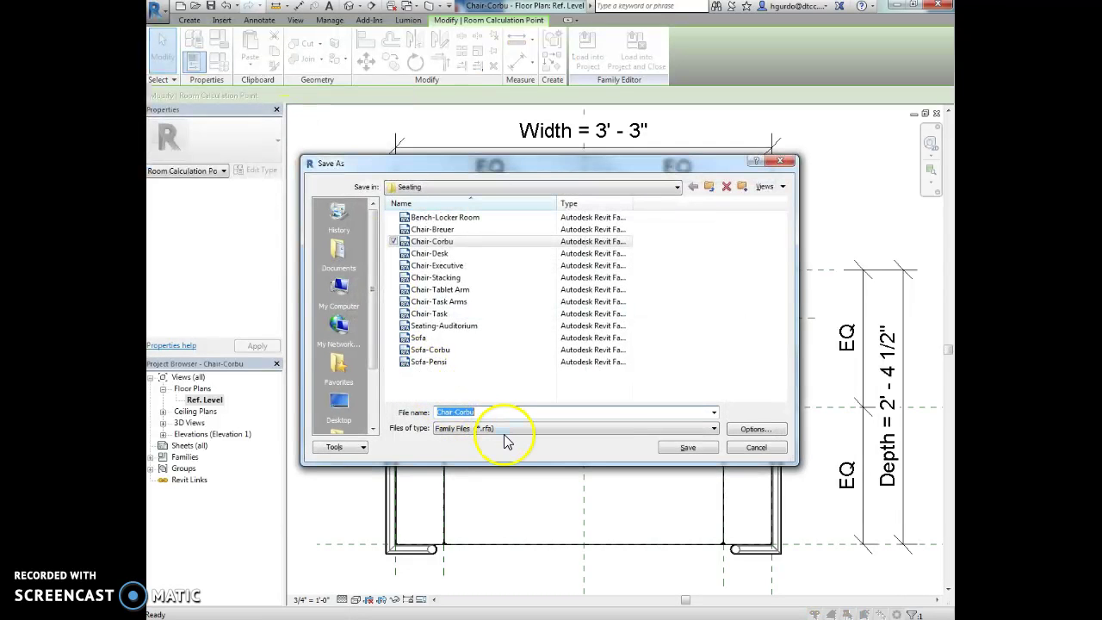
click(509, 190)
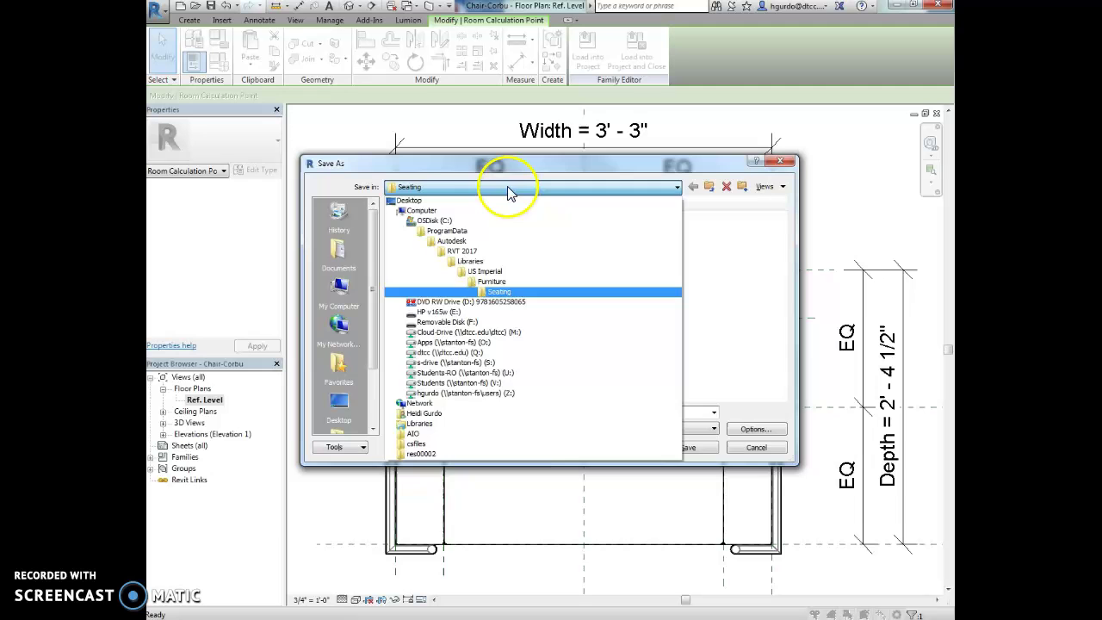
click(498, 364)
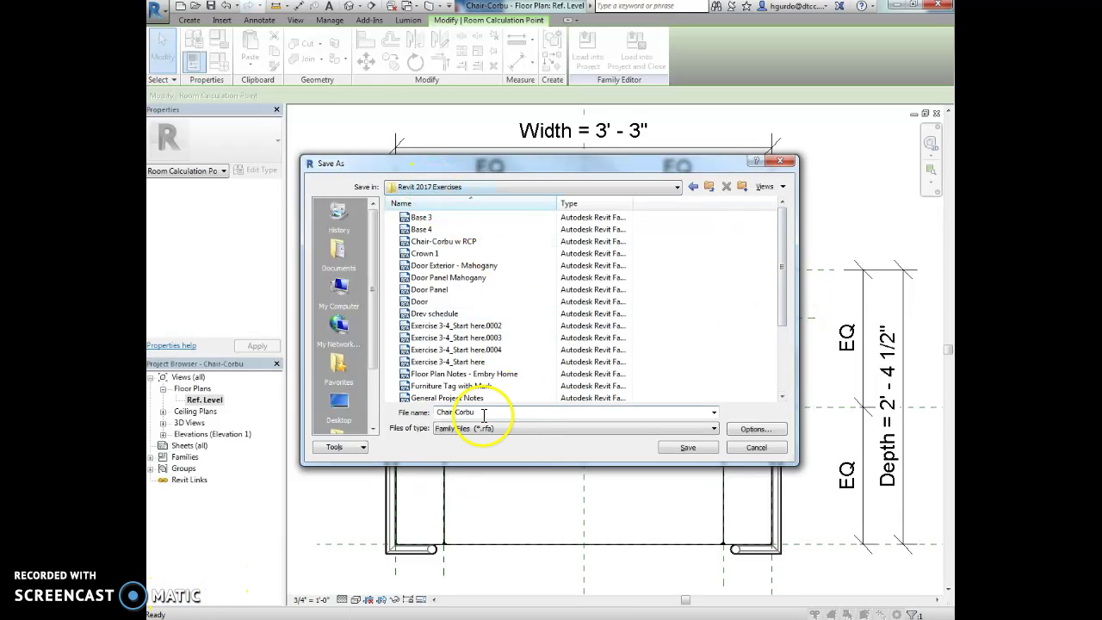
double_click(480, 412)
click(489, 412)
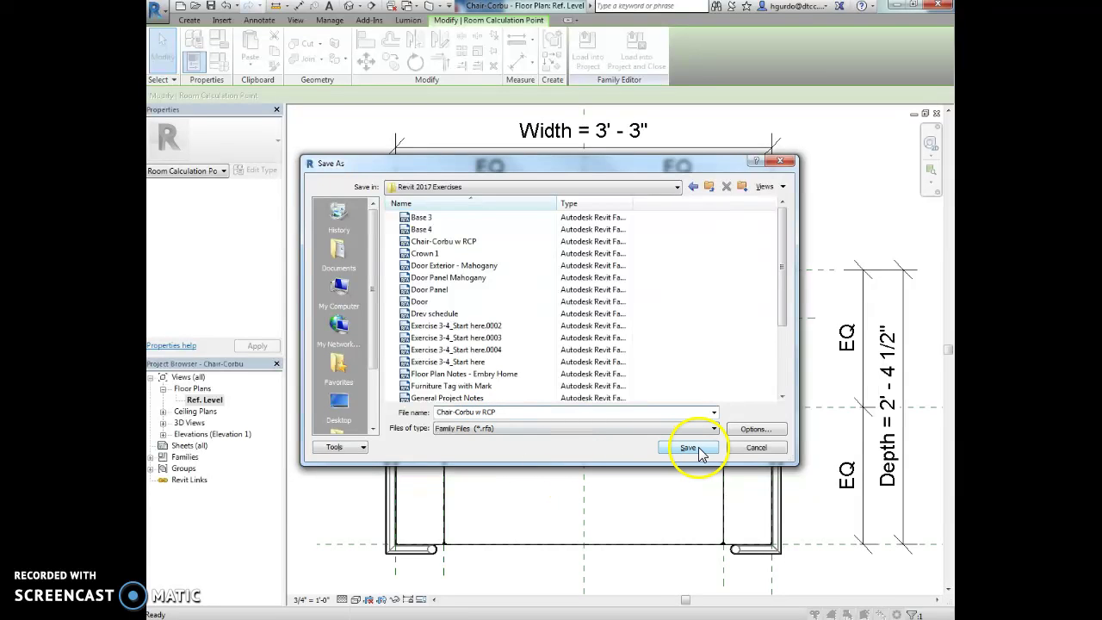
click(694, 448)
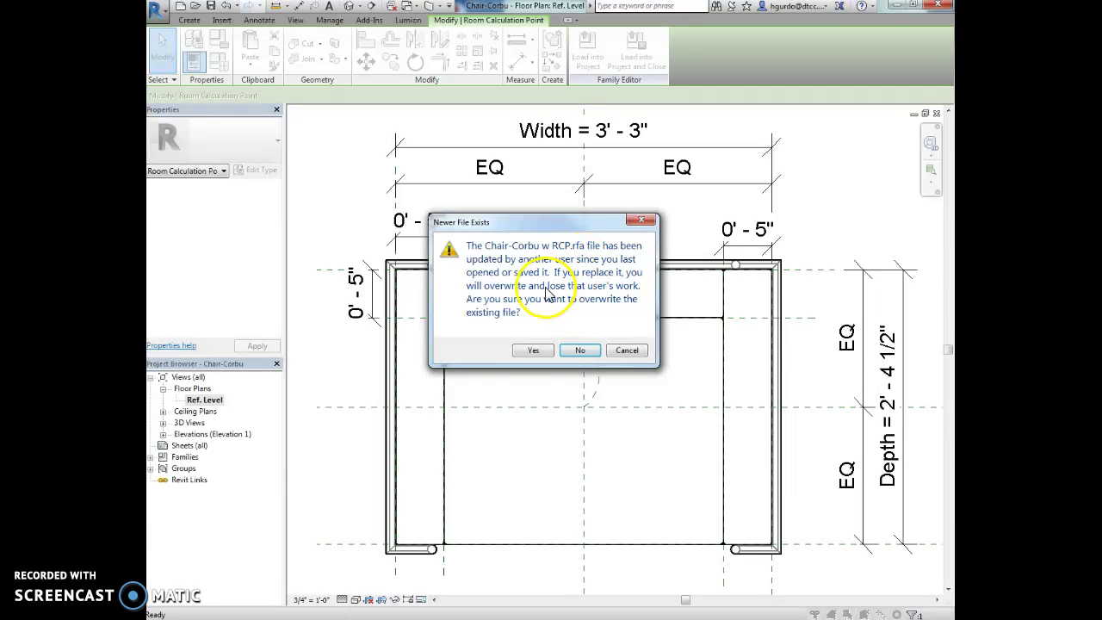
click(534, 351)
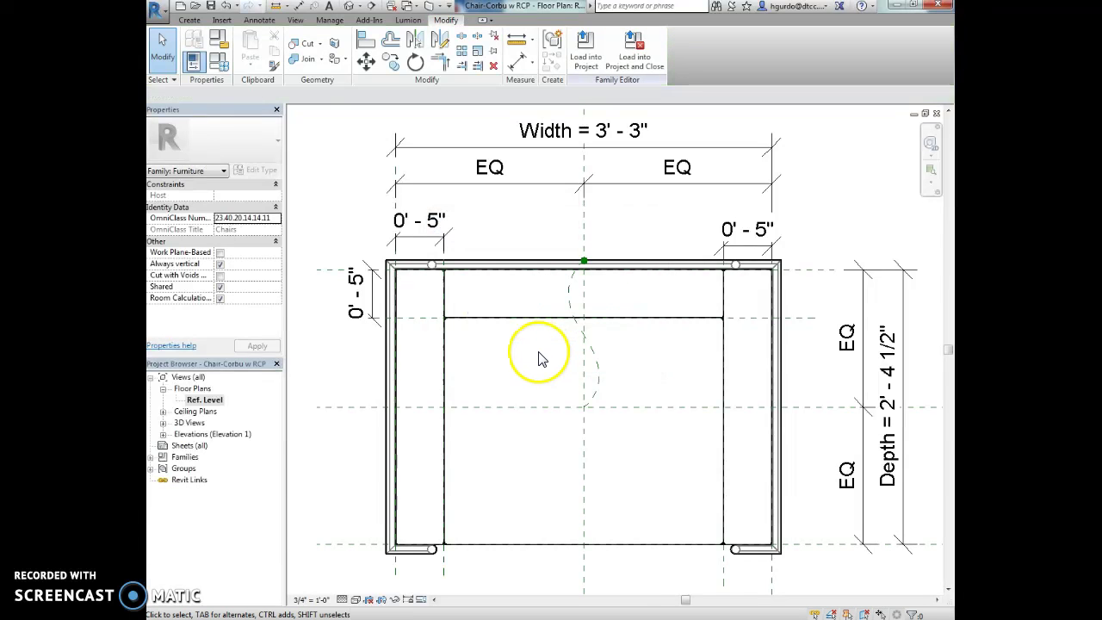
- Load the Chair-Corbu w RCP family into the project and open the 1st Floor plan
click(593, 62)
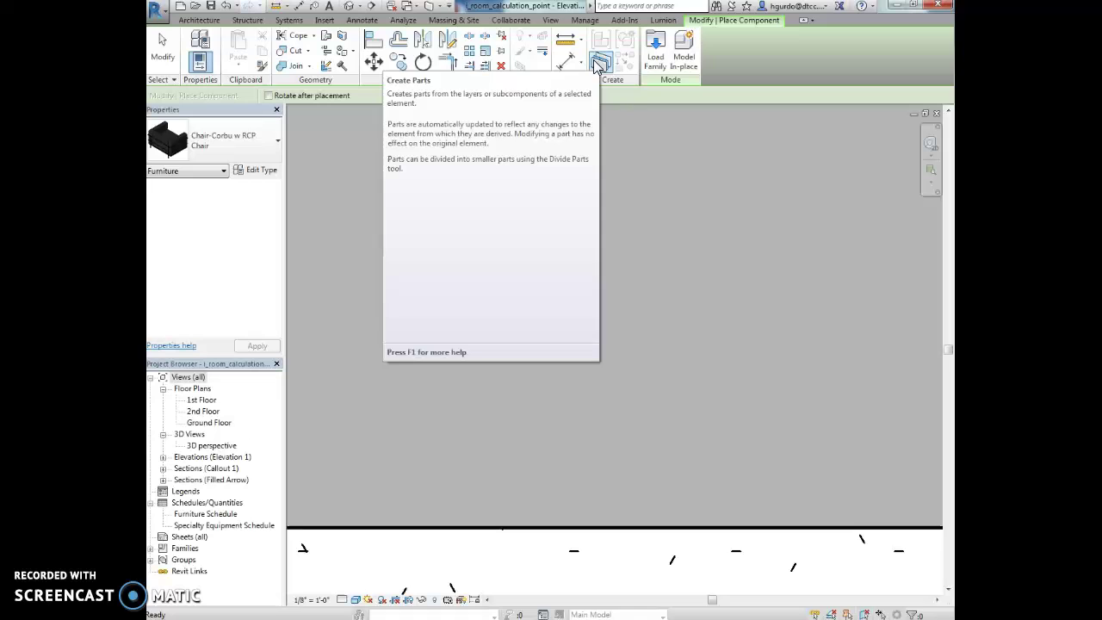
scroll(606, 344, down, 8)
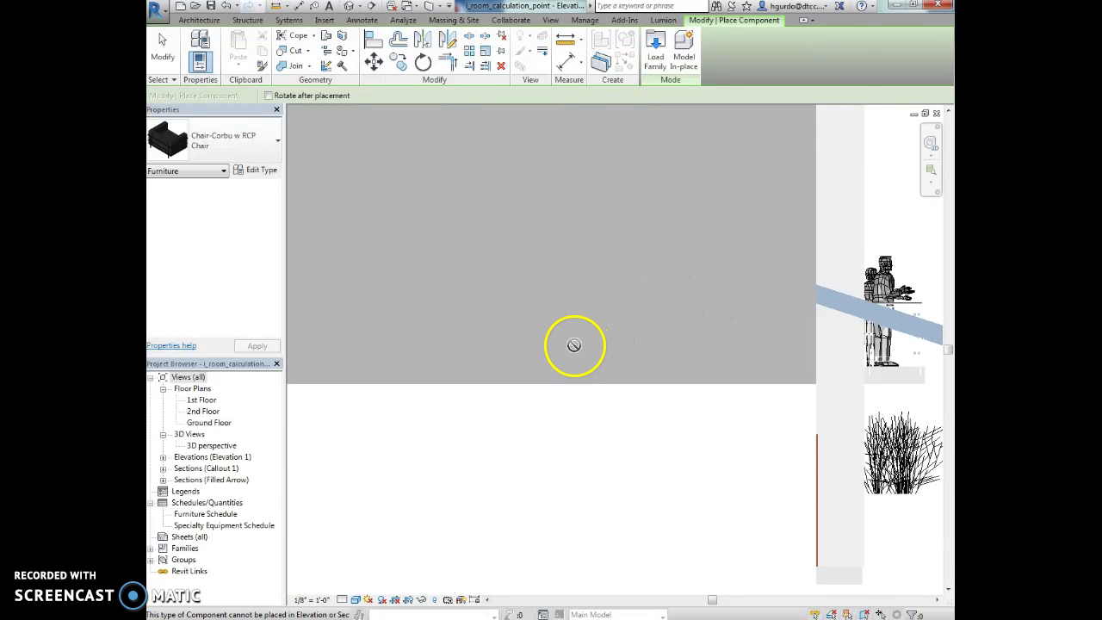
scroll(556, 351, up, 1)
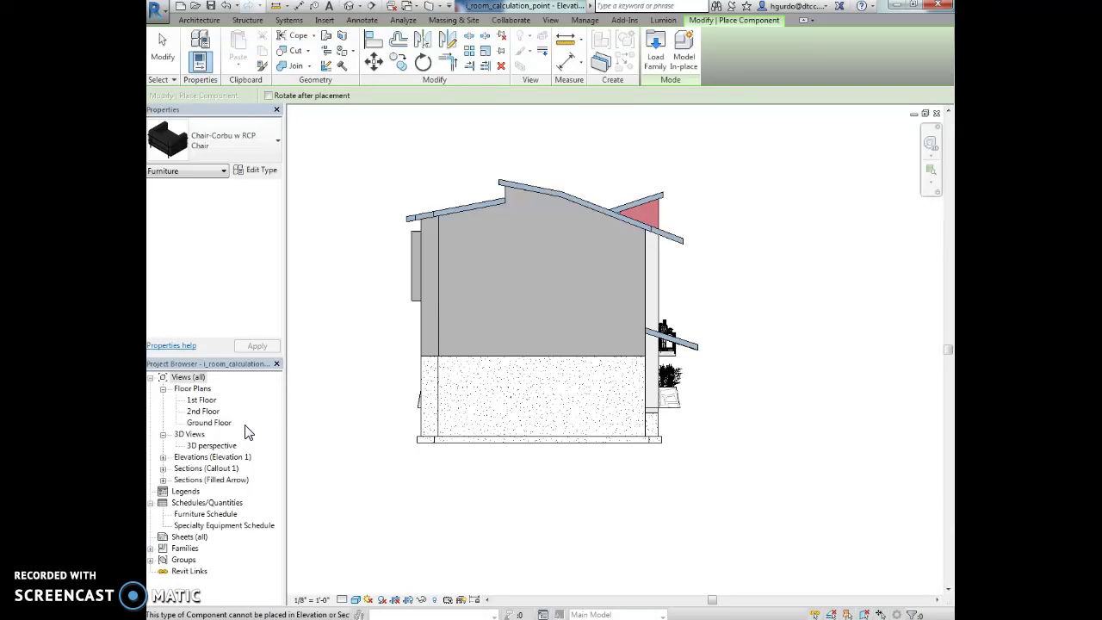
double_click(203, 401)
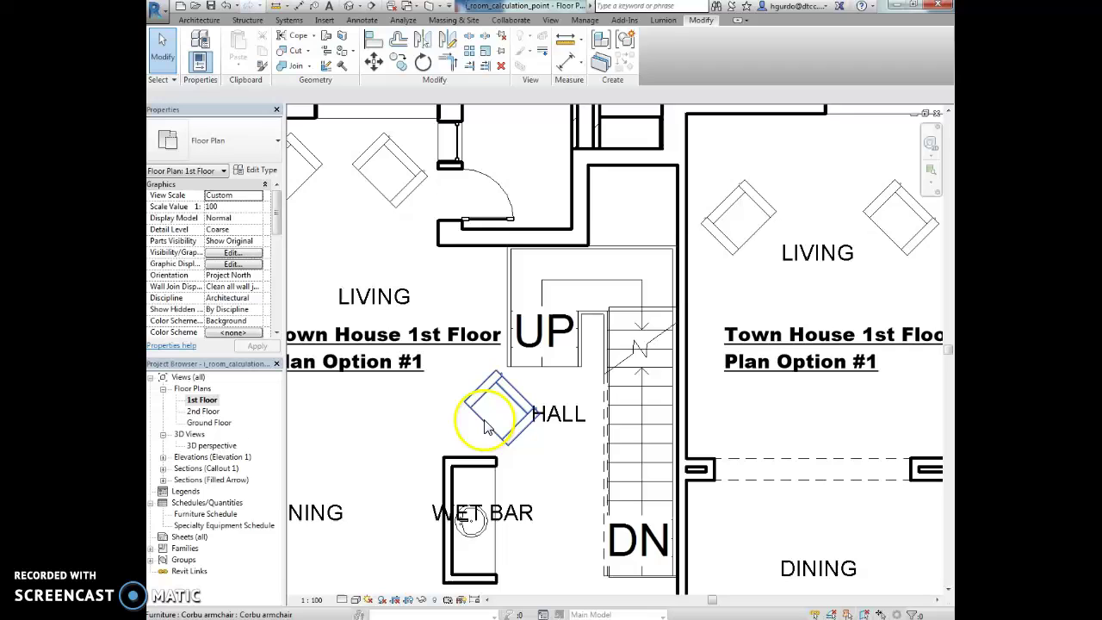
- Select all Corbu armchair instances visible in the 1st Floor plan, starting from the armchair beside the HALL label
click(484, 425)
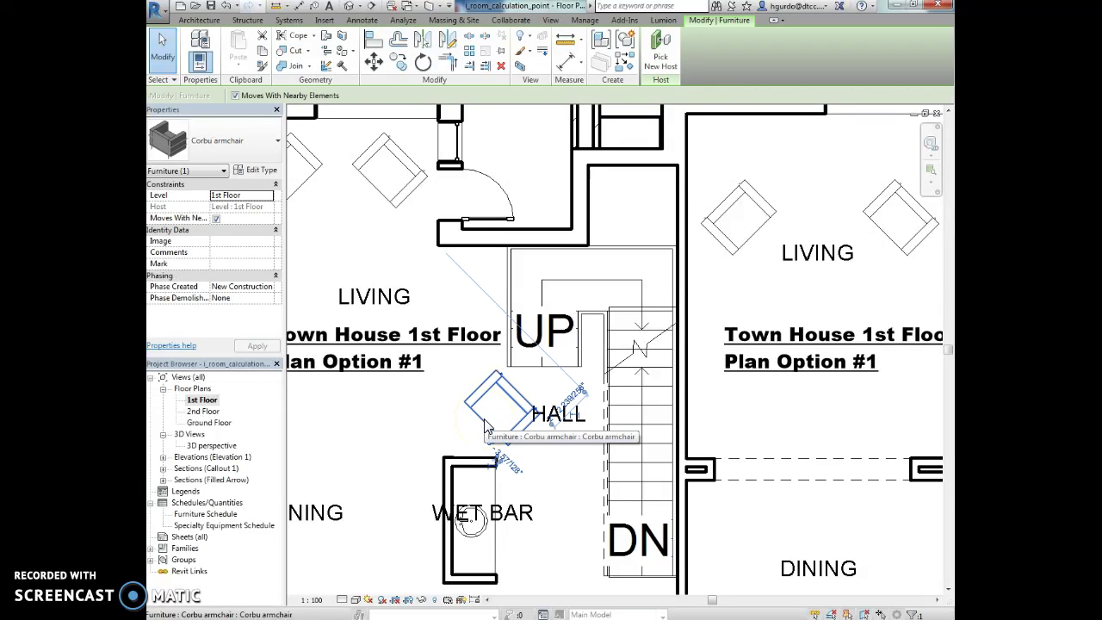
right_click(484, 426)
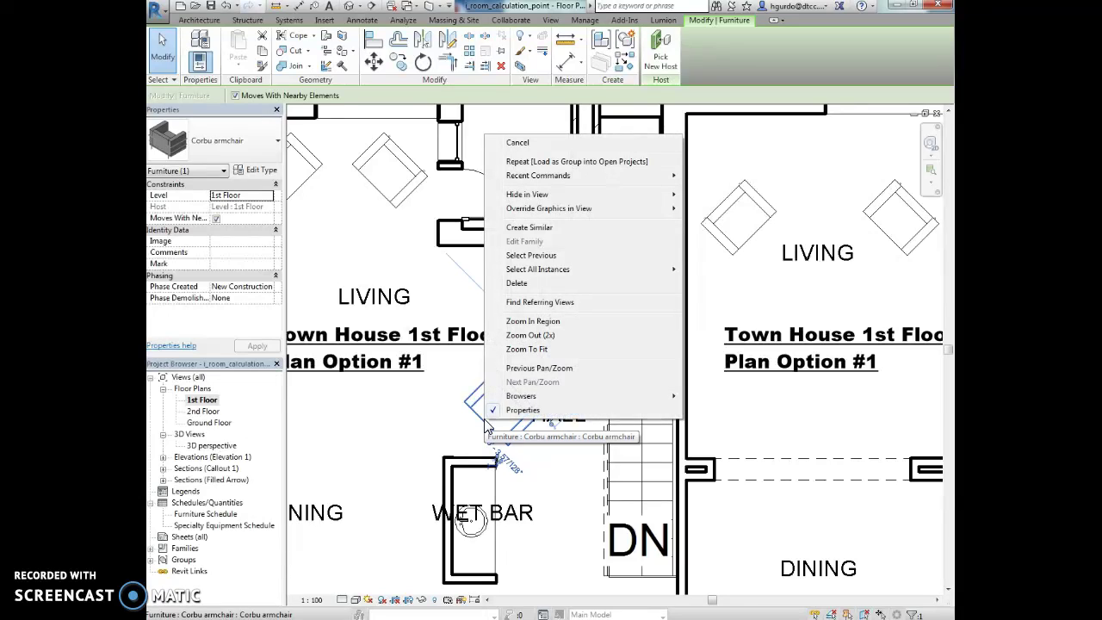
mouse_move(559, 269)
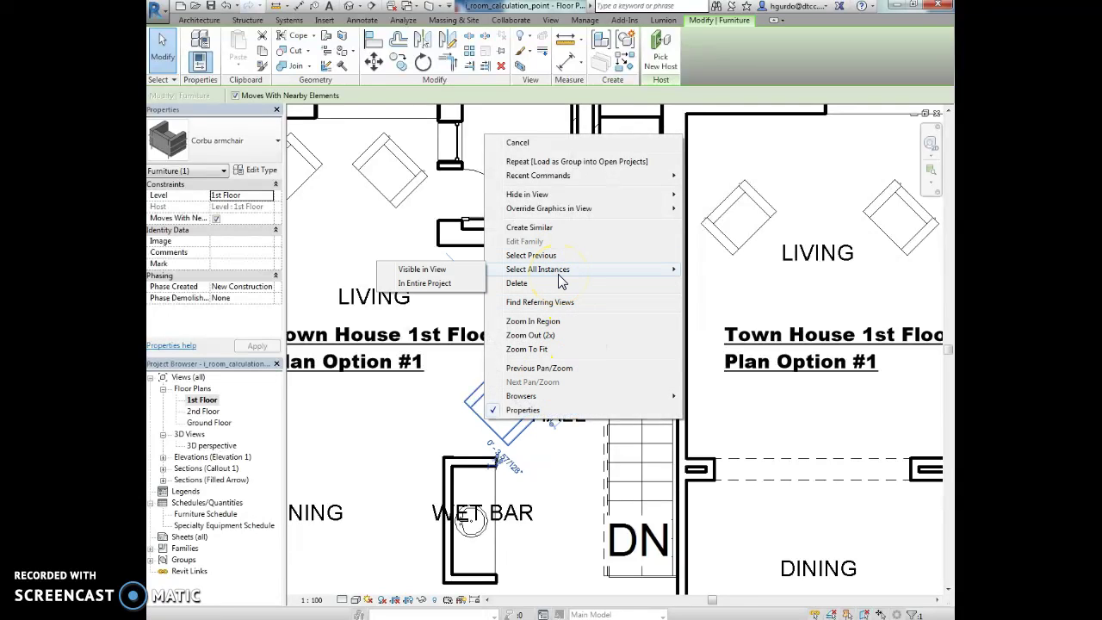
click(424, 269)
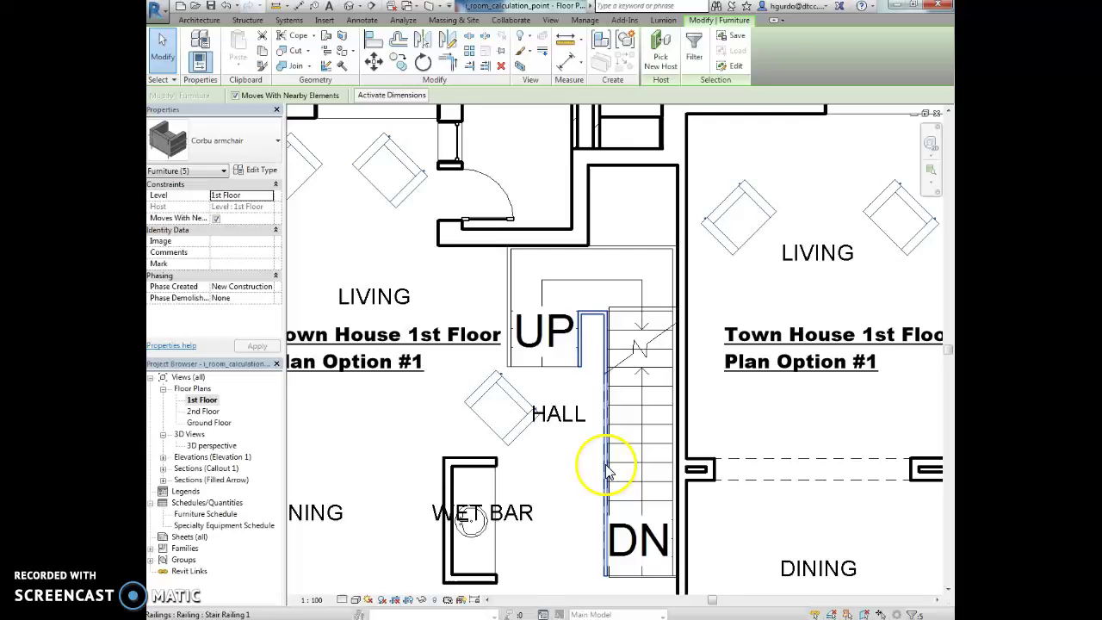
scroll(564, 430, down, 2)
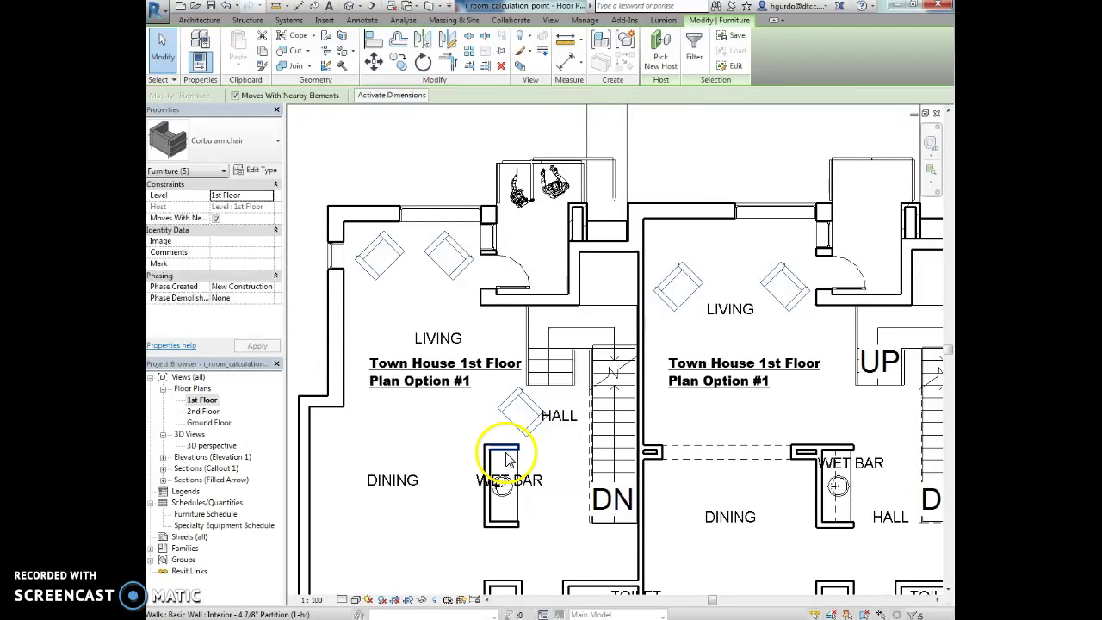
- Change the selected armchairs to the Chair type of Chair-Corbu w RCP and check their rooms in the Furniture Schedule
click(244, 147)
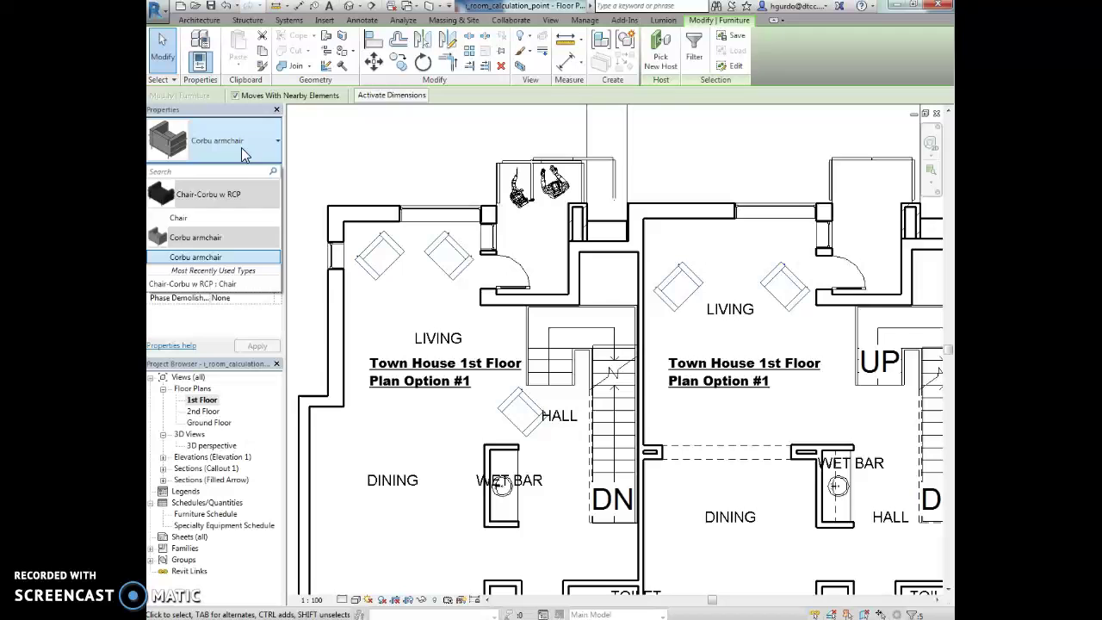
click(194, 222)
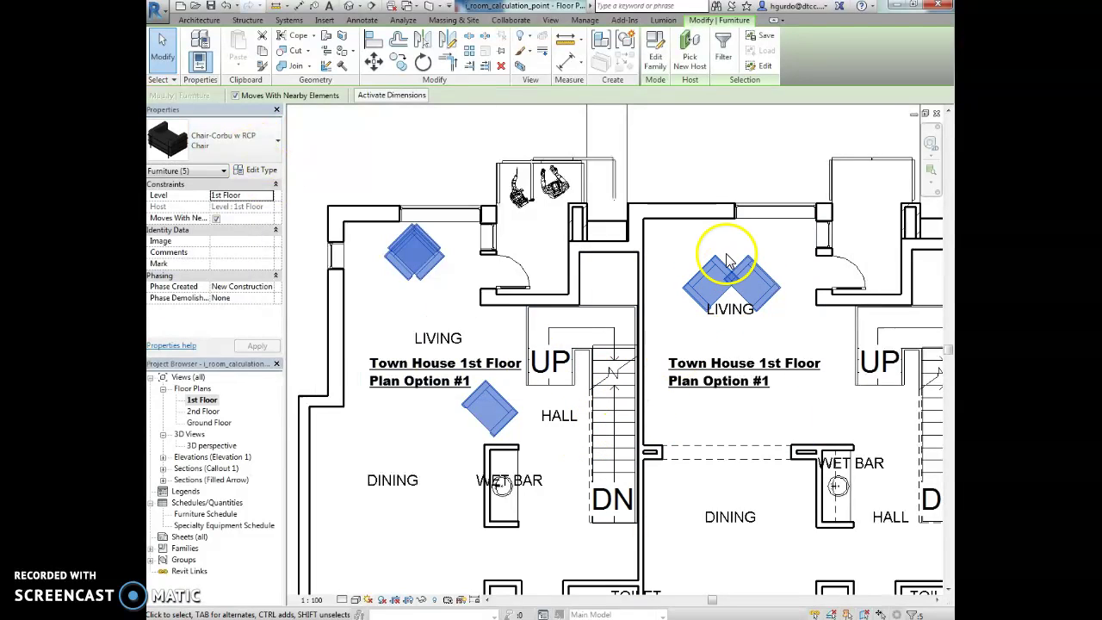
key(Escape)
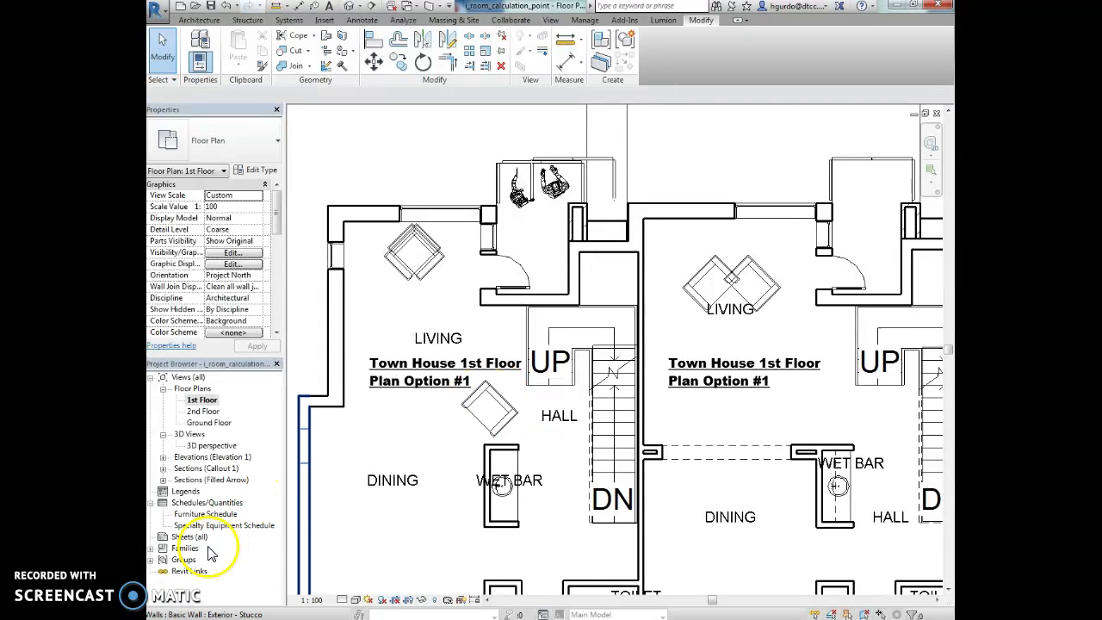
double_click(200, 515)
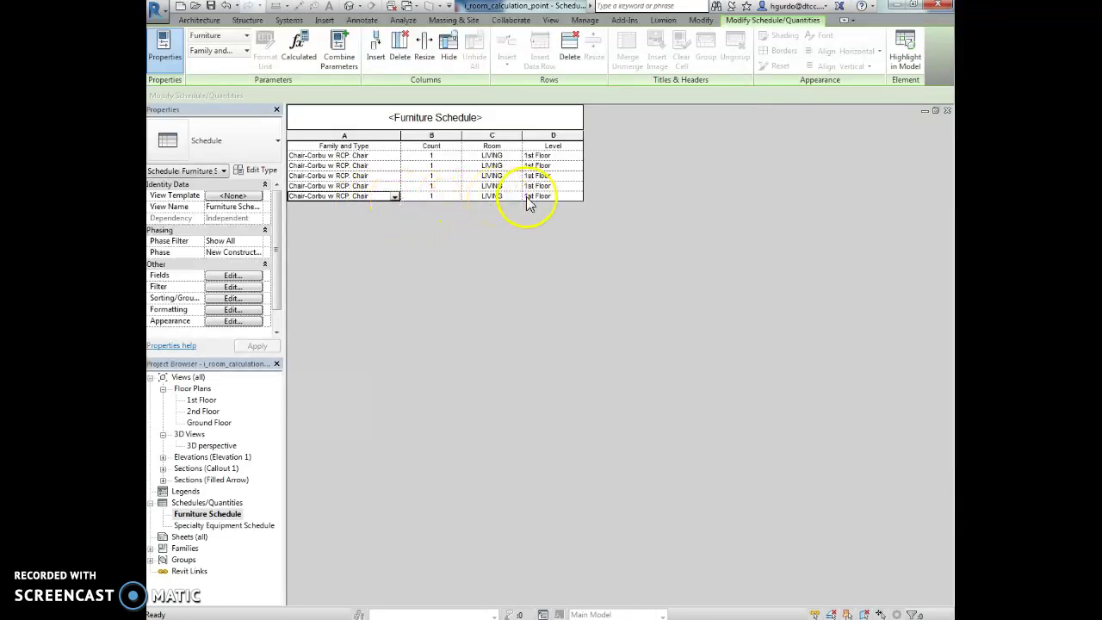
- Move the overlapping armchairs apart in both living rooms of the 1st Floor plan and reopen the Furniture Schedule
double_click(201, 400)
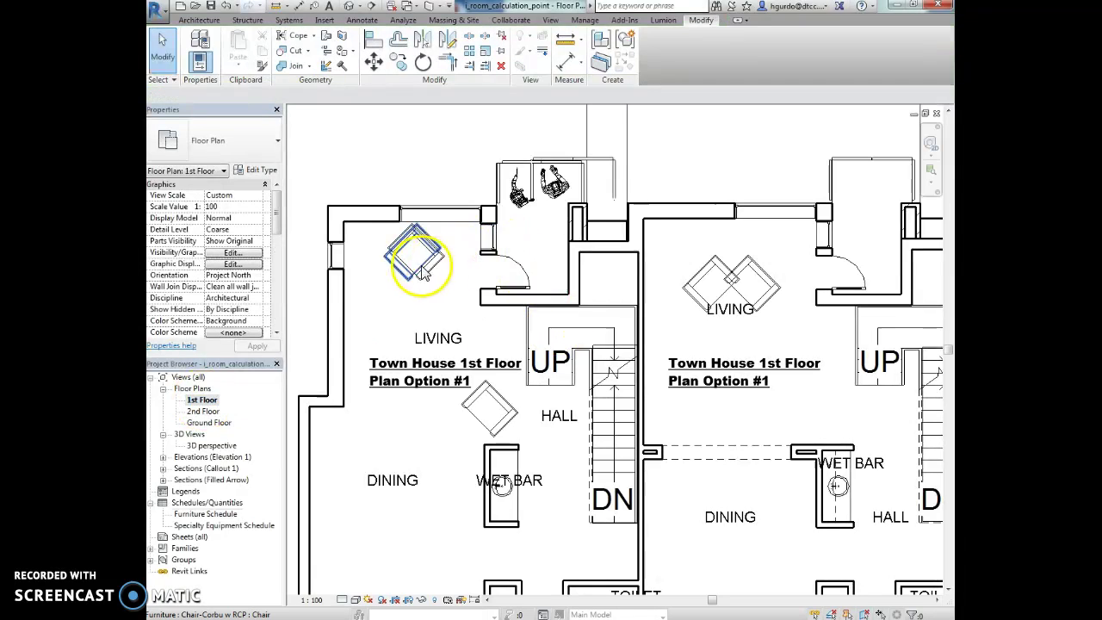
drag(409, 280, 462, 277)
click(426, 312)
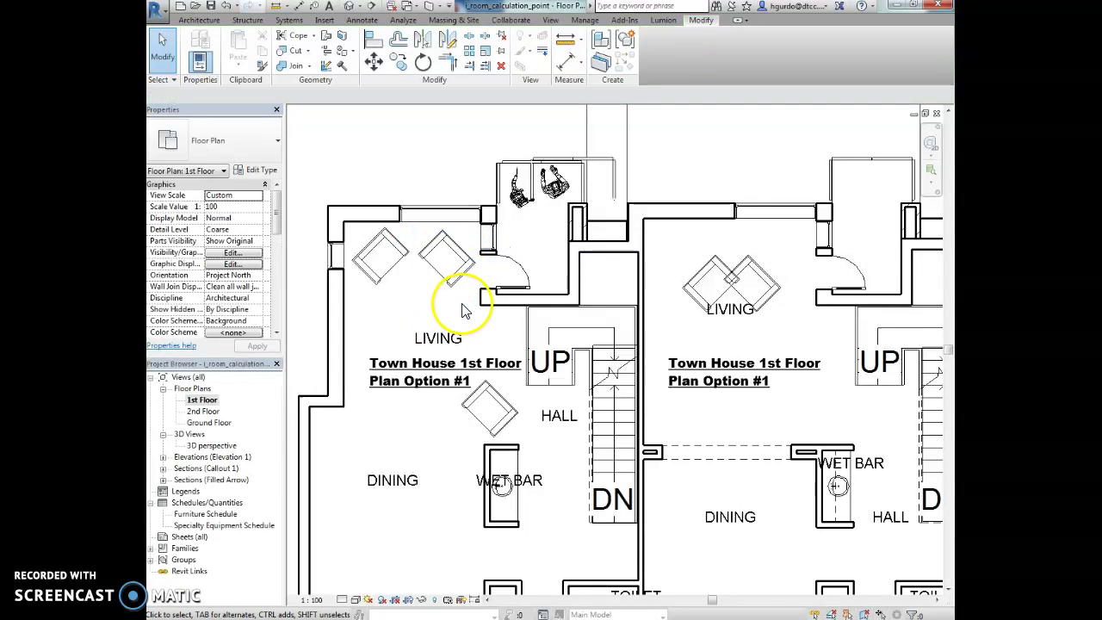
click(706, 290)
drag(701, 278, 790, 275)
click(799, 323)
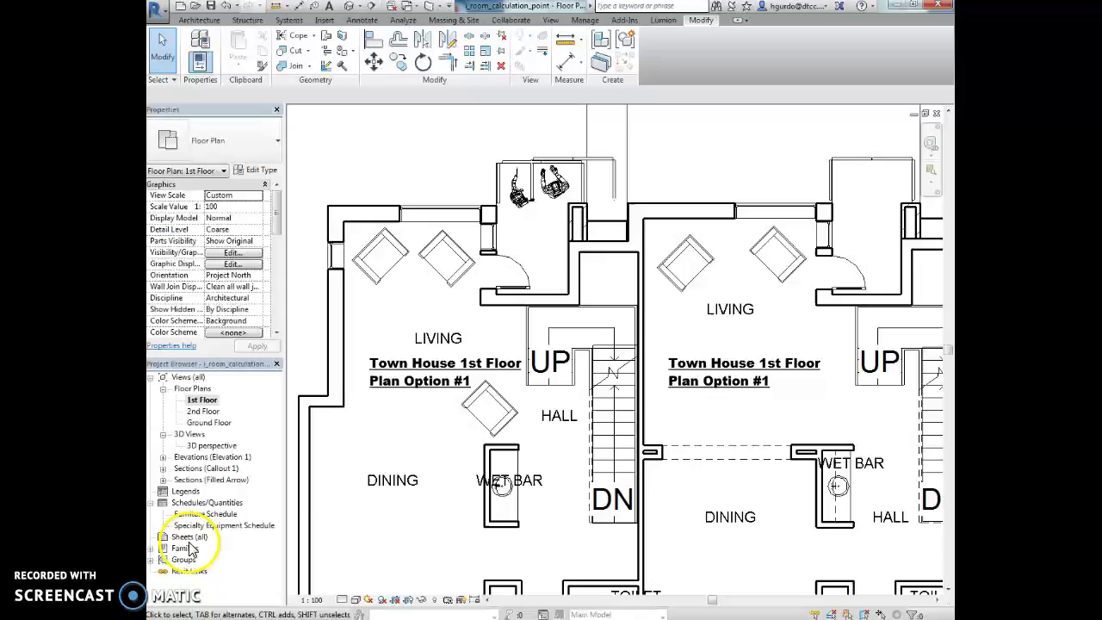
double_click(206, 514)
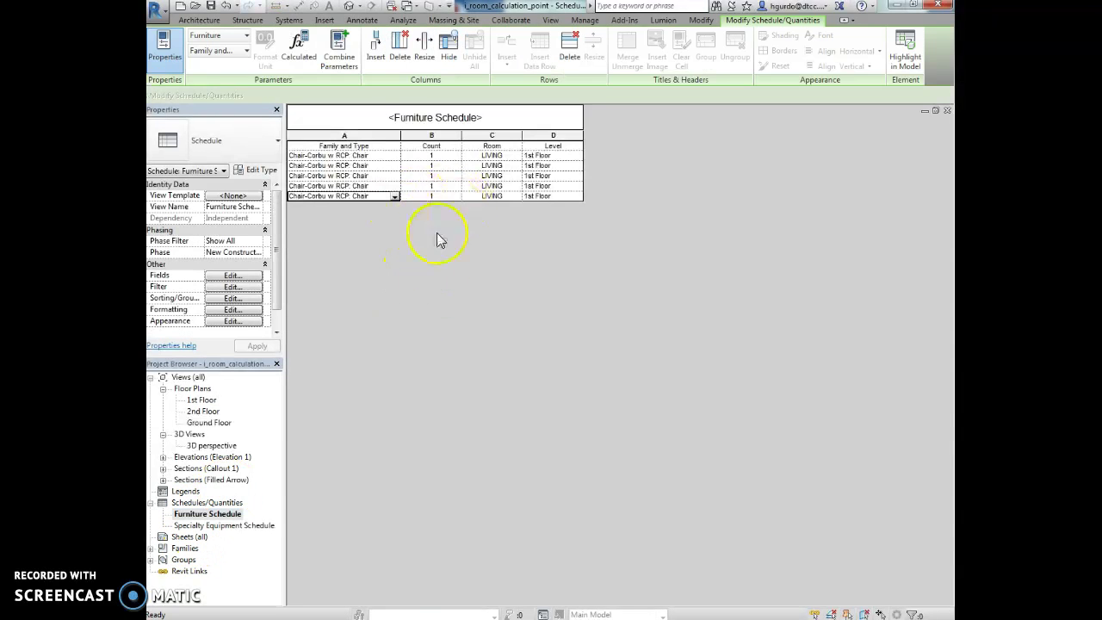